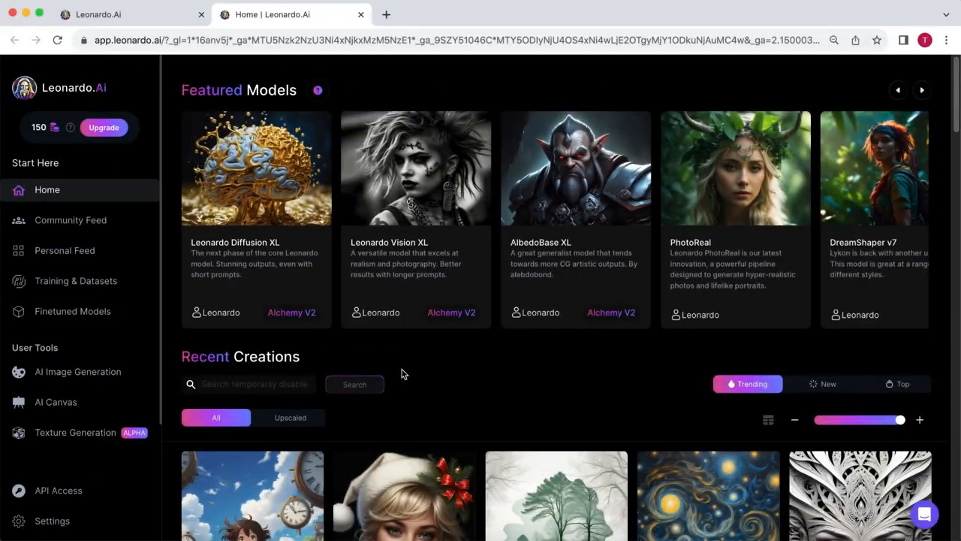
# - Start image generation with the 3D Animation Style model from the featured models
pyautogui.click(923, 91)
pyautogui.click(923, 90)
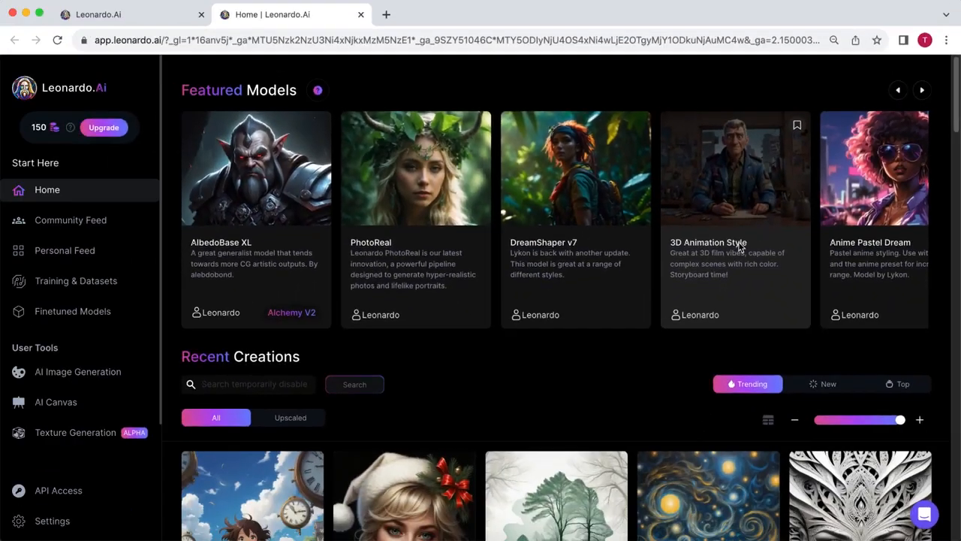
pyautogui.click(571, 256)
pyautogui.click(629, 303)
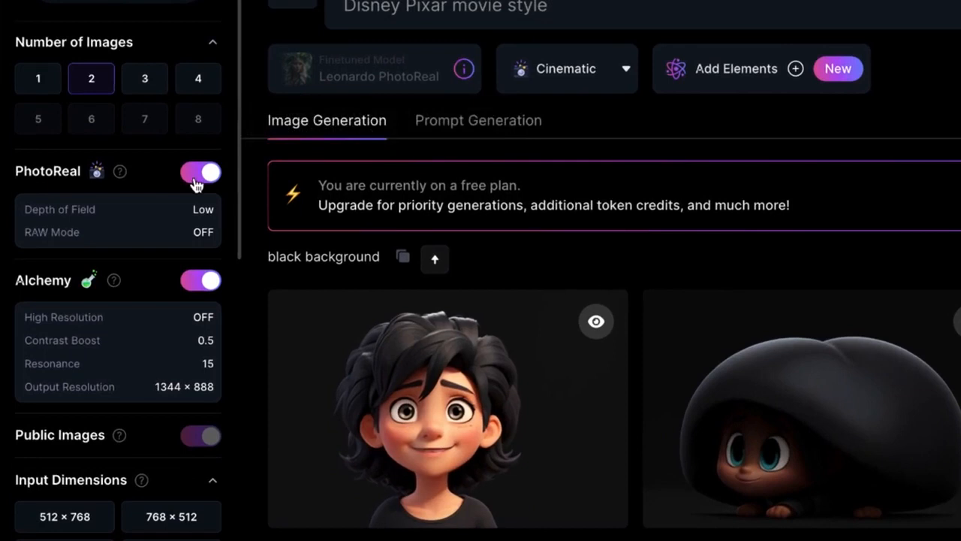
# - Turn off PhotoReal, Alchemy and Prompt Magic for the image generation
pyautogui.click(194, 177)
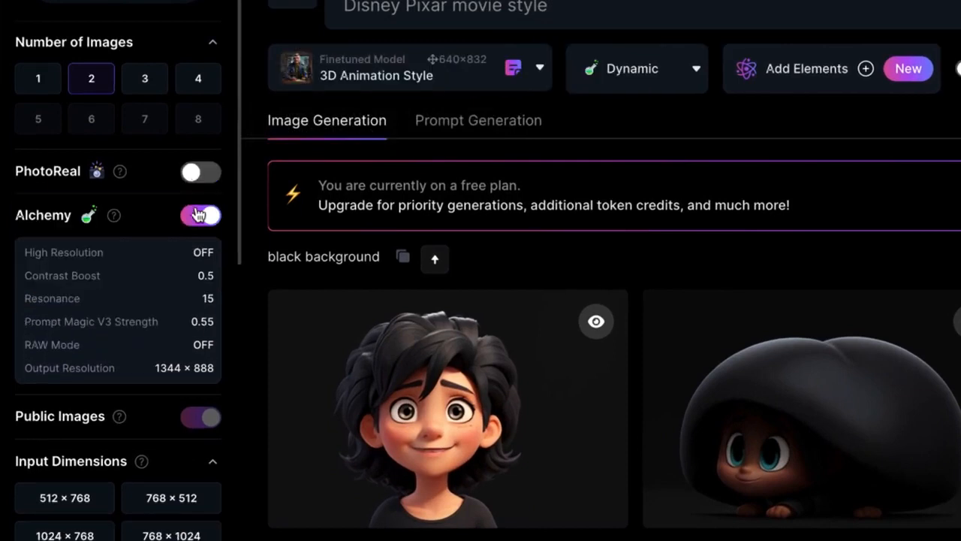
pyautogui.click(198, 212)
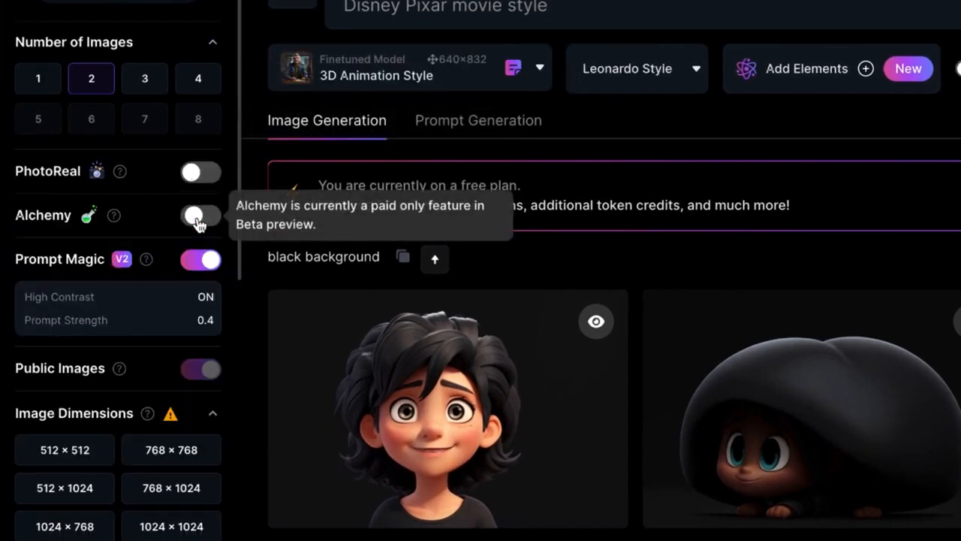
pyautogui.click(200, 261)
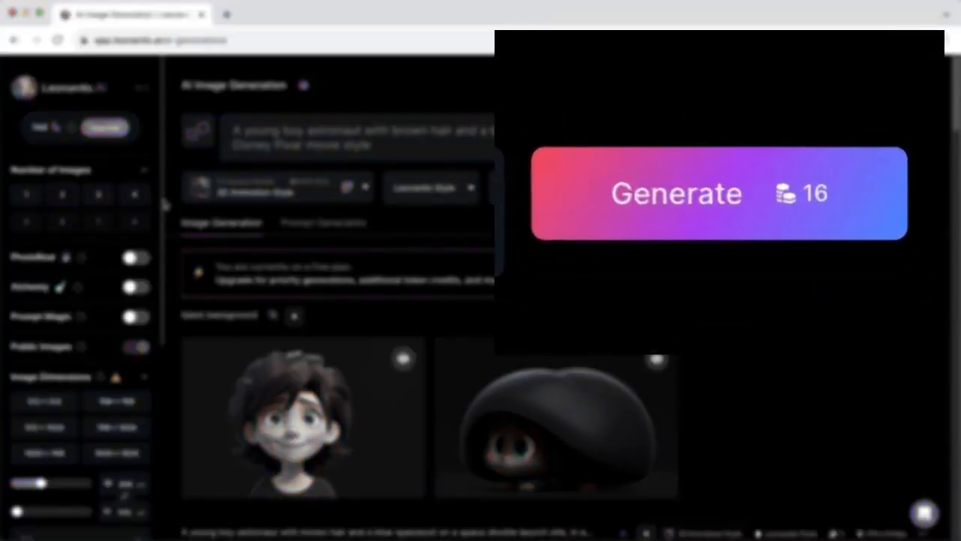
# - Set the image aspect ratio to 16:9 and generate the young boy astronaut images
pyautogui.moveTo(163, 204); pyautogui.dragTo(163, 327)
pyautogui.click(139, 331)
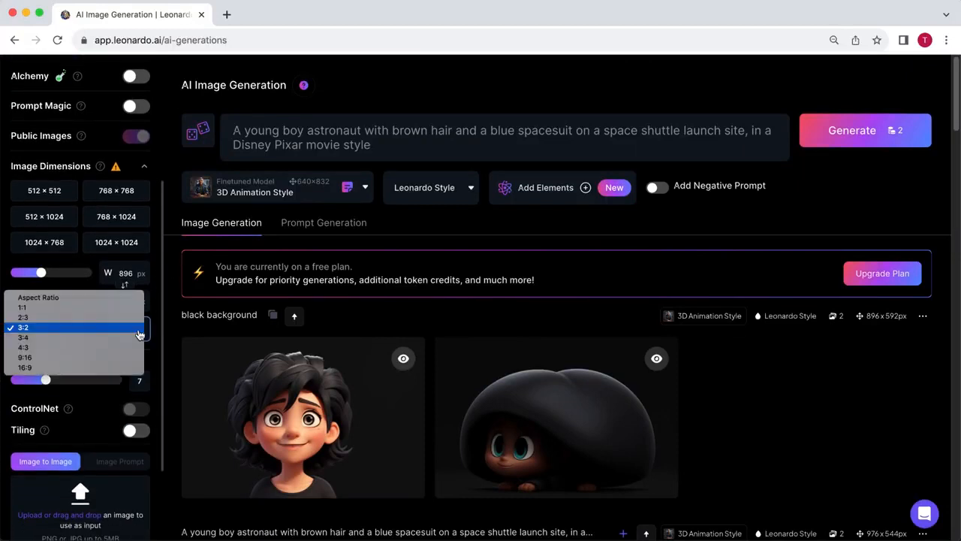
pyautogui.click(133, 369)
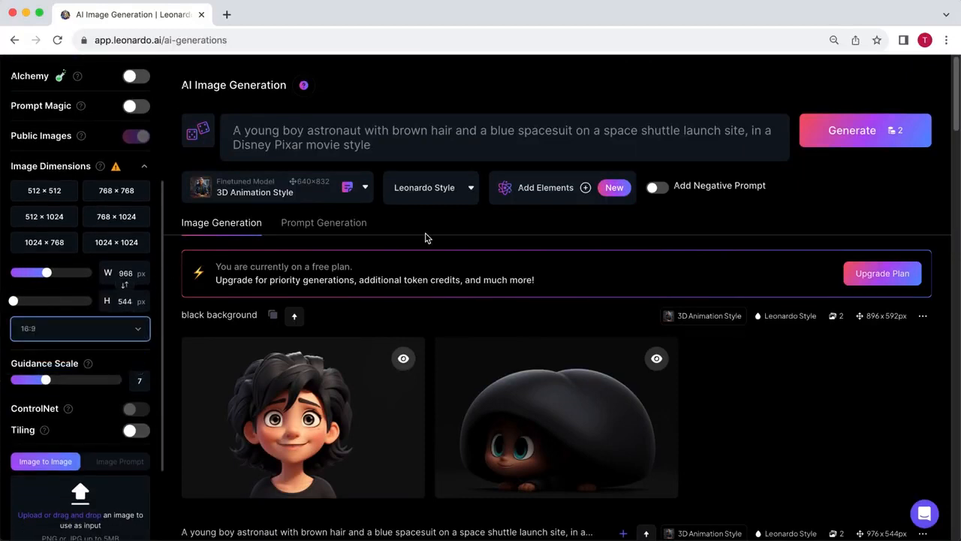
pyautogui.click(846, 135)
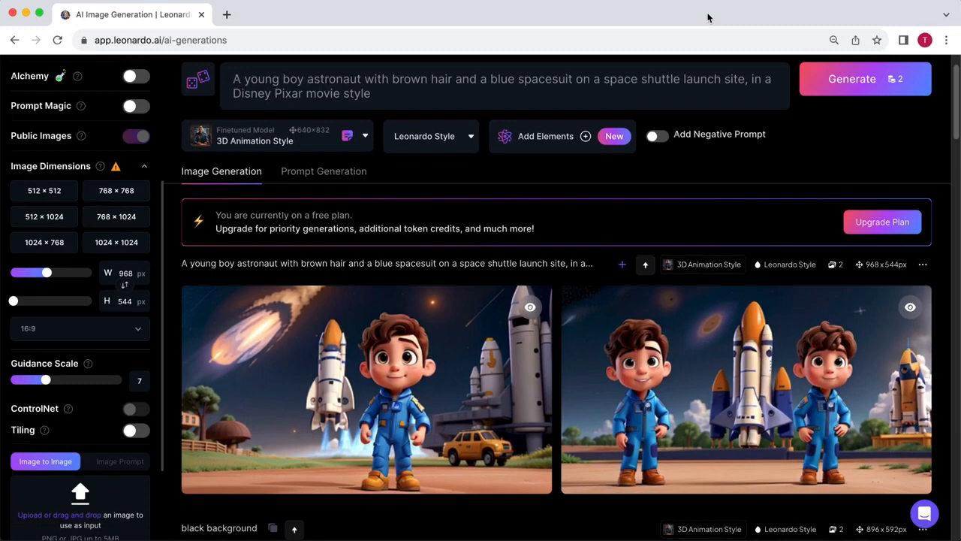
# - Add ", bright blue skies" to the end of the image prompt
pyautogui.scroll(2, 826, 113)
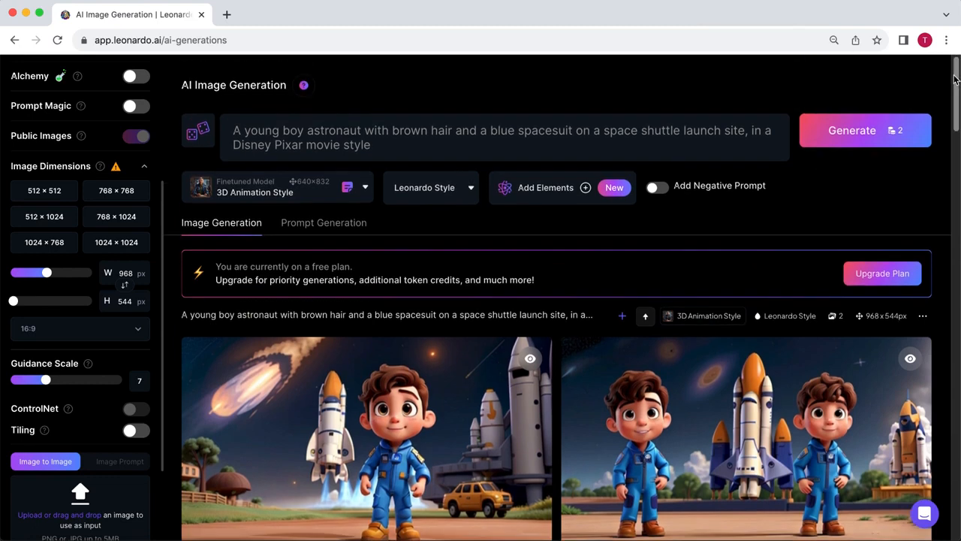
pyautogui.click(550, 149)
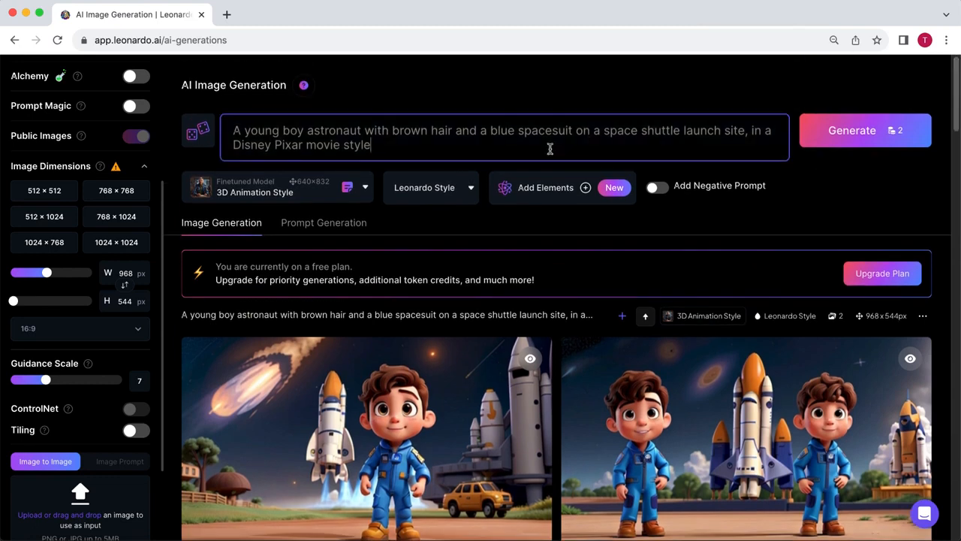
pyautogui.write(', bright blue skies')
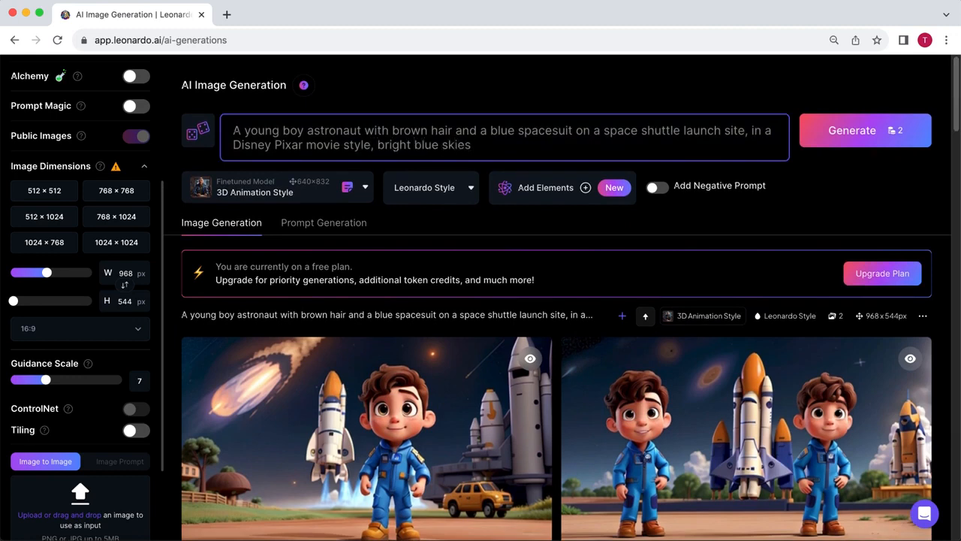
# - Add the negative prompt "multiple characters, in space, space shuttle taking off" and generate new images
pyautogui.click(656, 188)
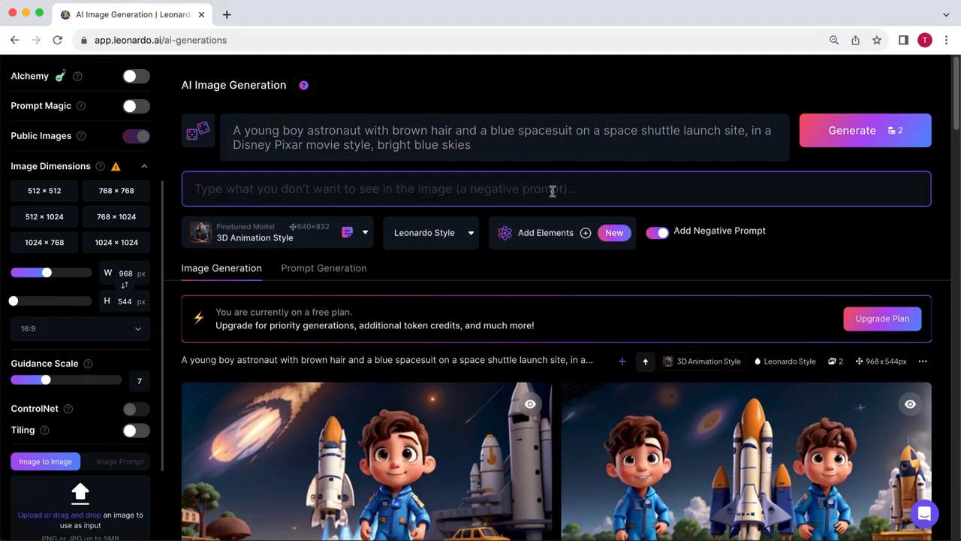
pyautogui.write('mul')
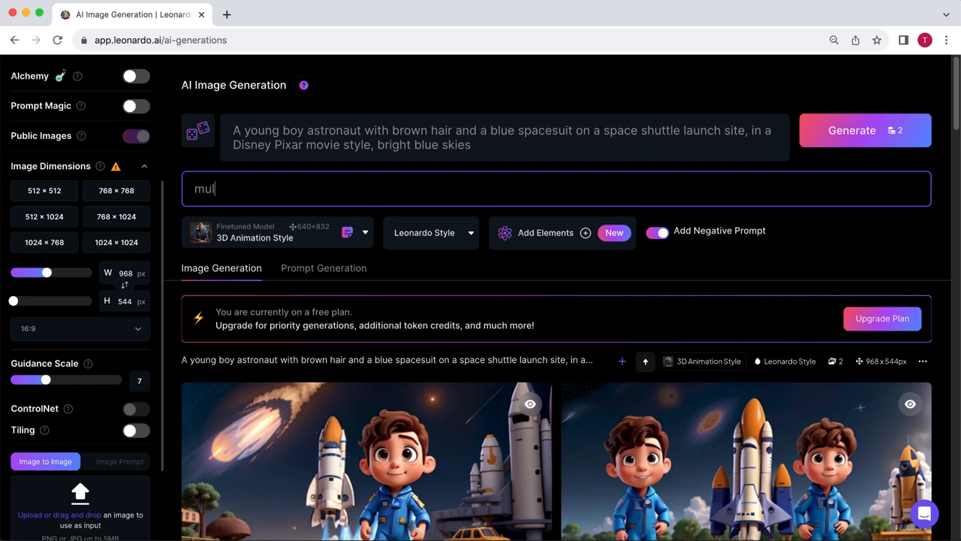
pyautogui.write('tiple characters, in space, space')
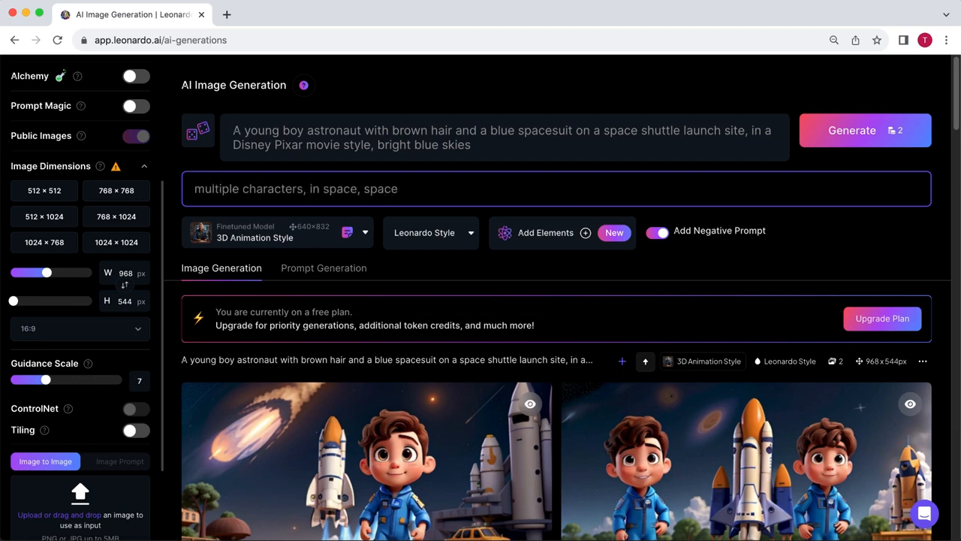
pyautogui.write(' shuttle taking of')
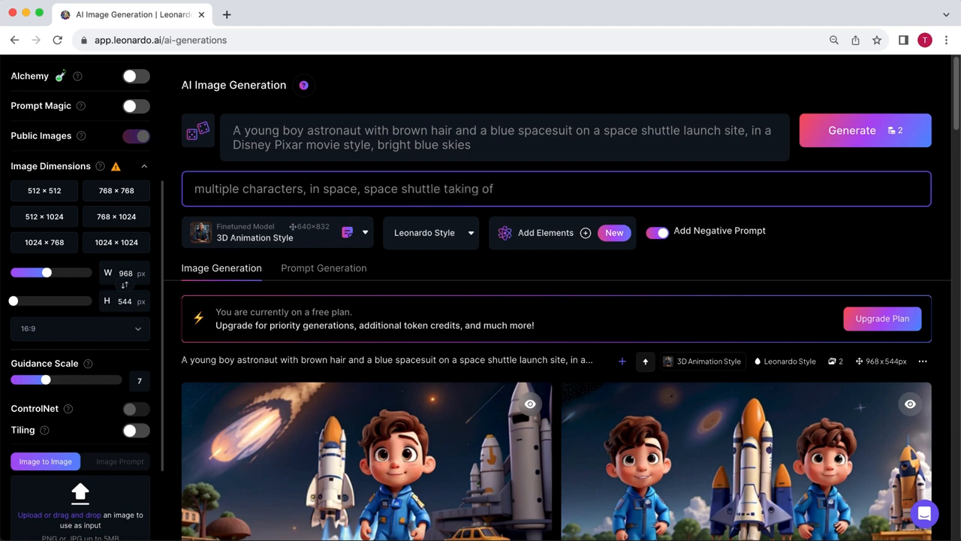
pyautogui.write('f')
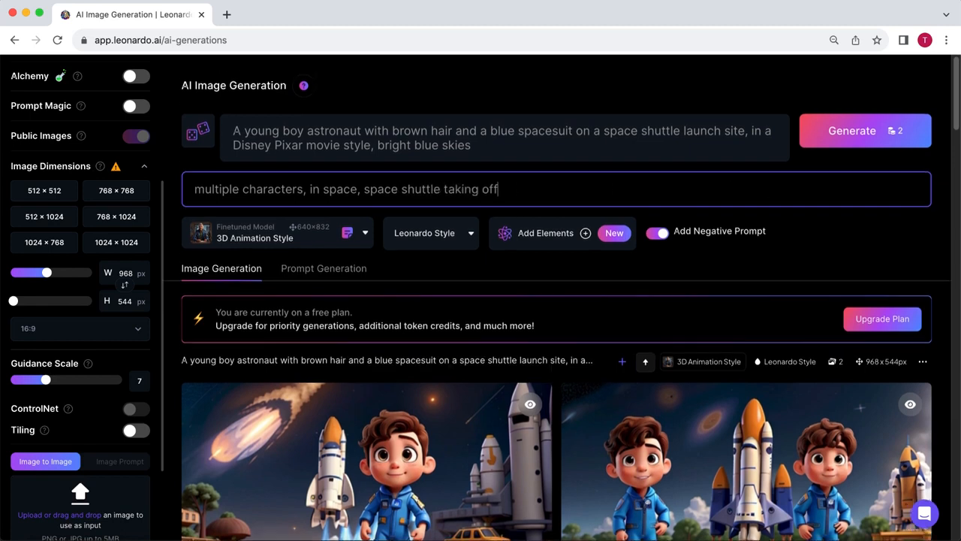
pyautogui.click(856, 129)
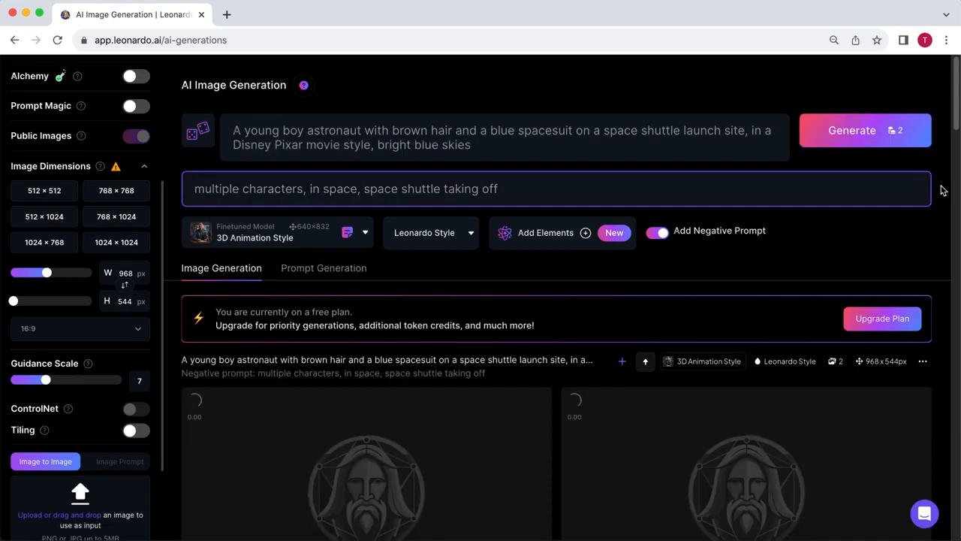
pyautogui.scroll(-2, 940, 189)
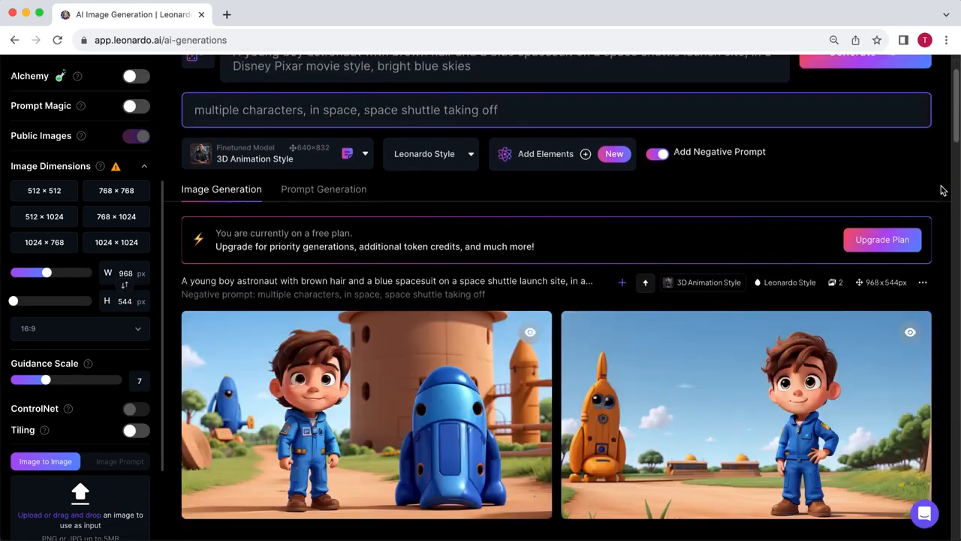
pyautogui.scroll(-1, 943, 190)
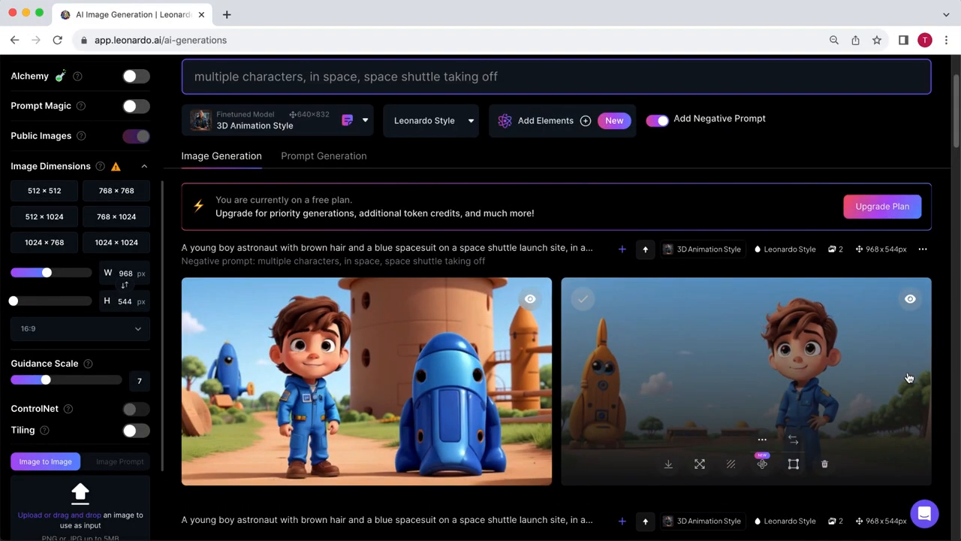
# - Upscale the astronaut image with the orange rocket using HD Crisp Upscale and download the upscaled version
pyautogui.click(762, 448)
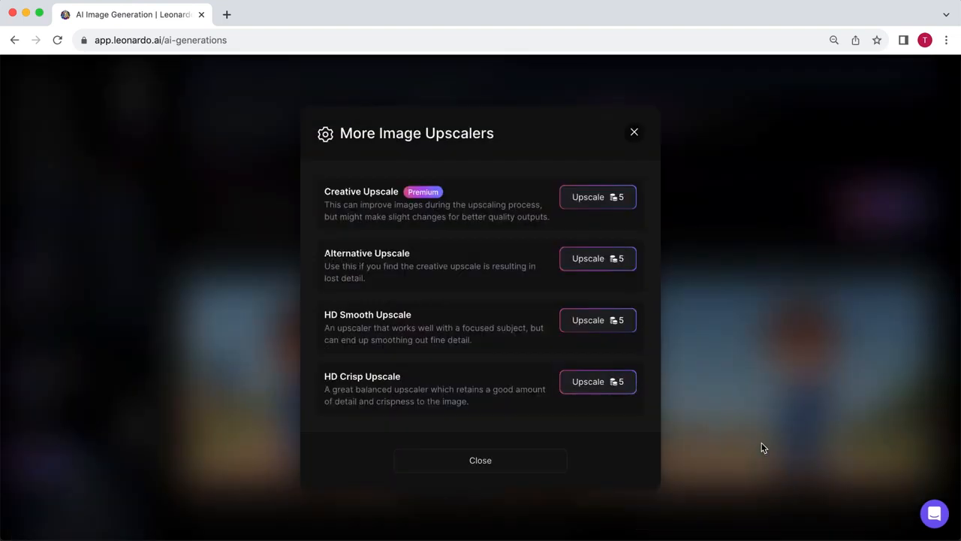
pyautogui.click(596, 386)
pyautogui.click(597, 384)
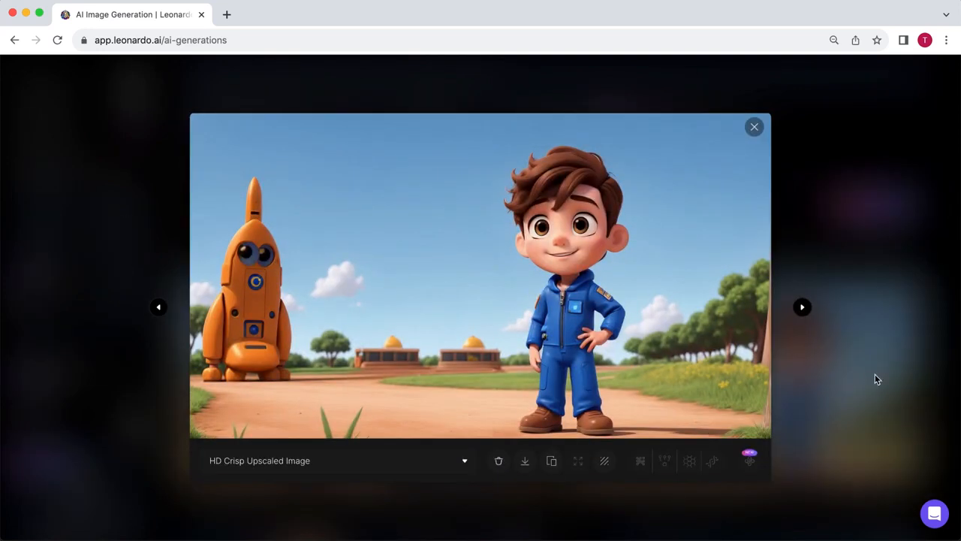
pyautogui.click(525, 460)
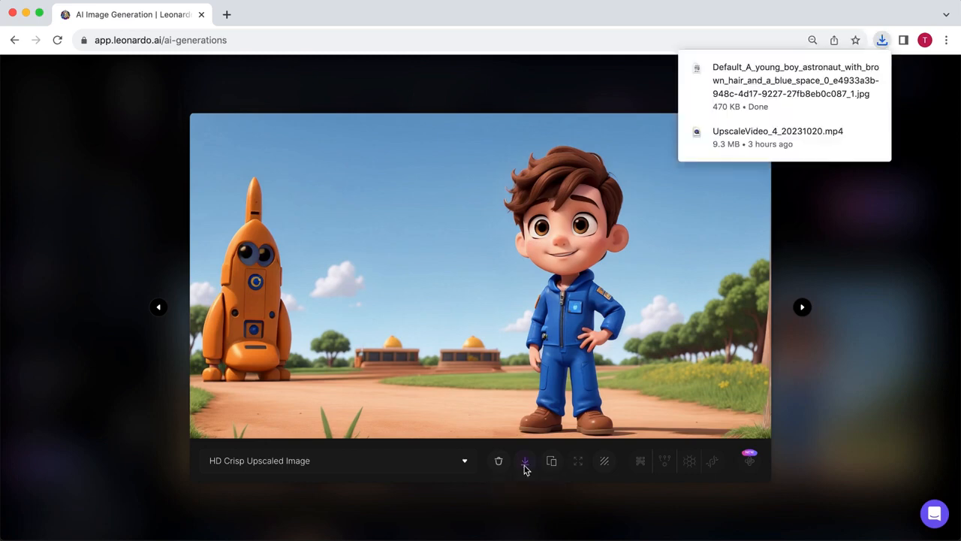
pyautogui.press('Escape')
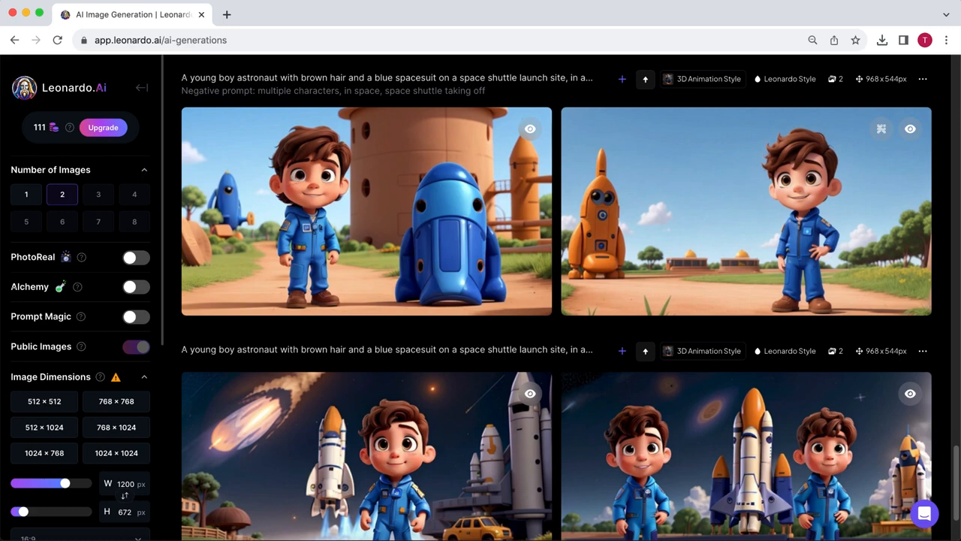
# - Search Google Images for "star wars hyperspace" in a new tab and open the Inverse picture of the spacecraft cockpit
pyautogui.click(226, 17)
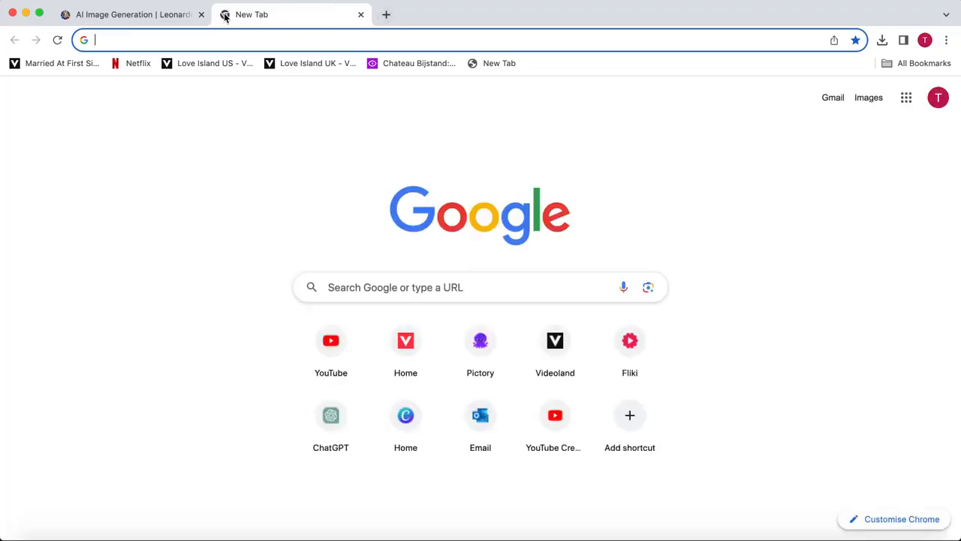
pyautogui.write('star wars hyperspace')
pyautogui.press('Return')
pyautogui.click(149, 129)
pyautogui.scroll(-20, 958, 133)
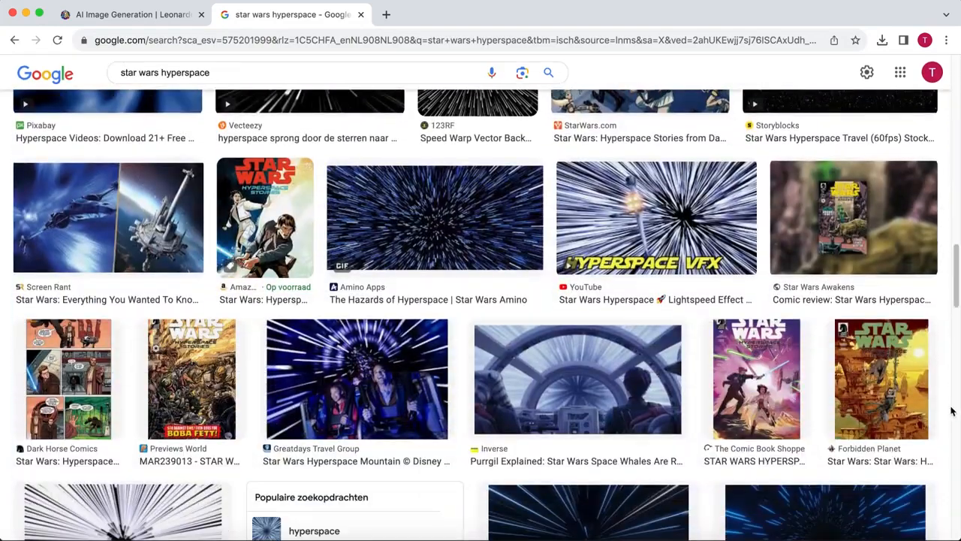
pyautogui.click(640, 404)
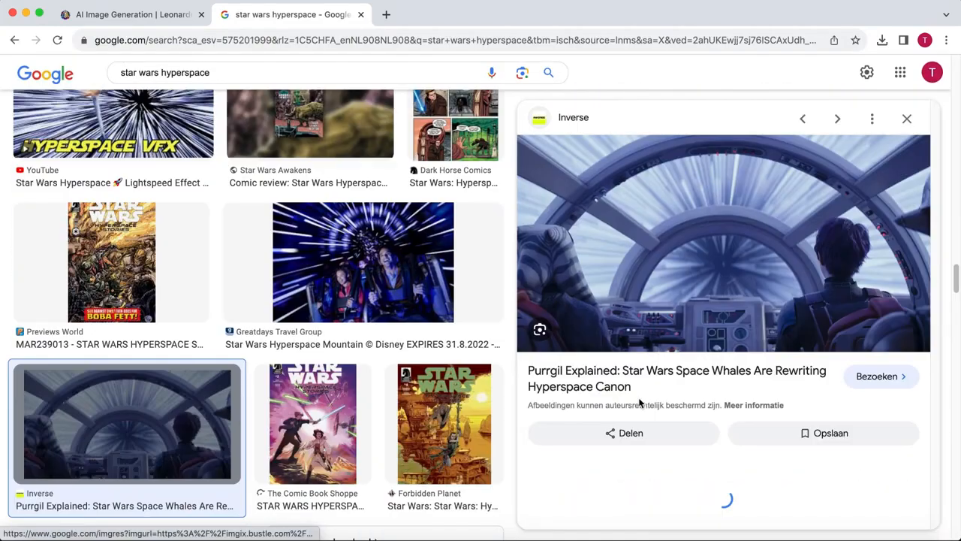
# - Switch back to Leonardo.Ai and upload the ahsoka-hyperspace (1).jpeg file from Downloads as the Image to Image input
pyautogui.click(153, 21)
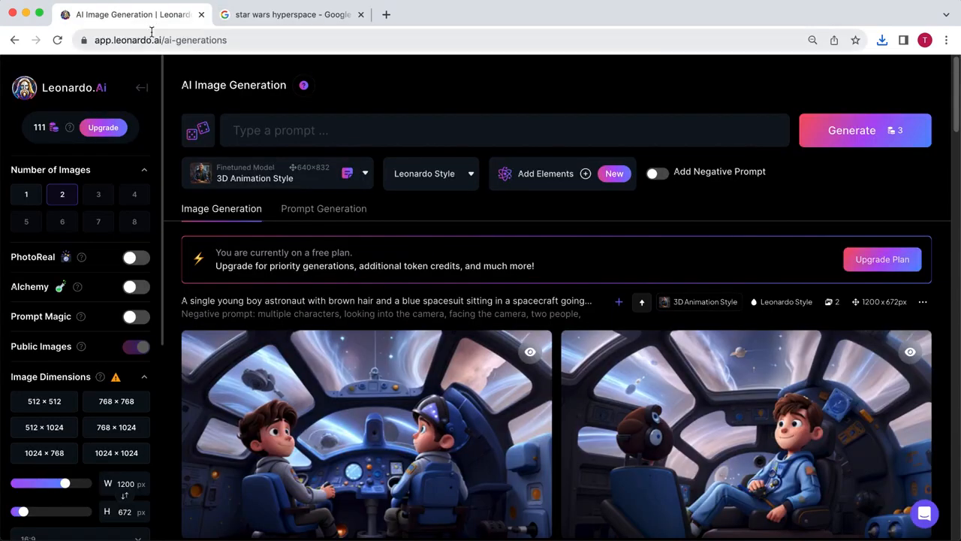
pyautogui.scroll(-5, 141, 275)
pyautogui.click(80, 383)
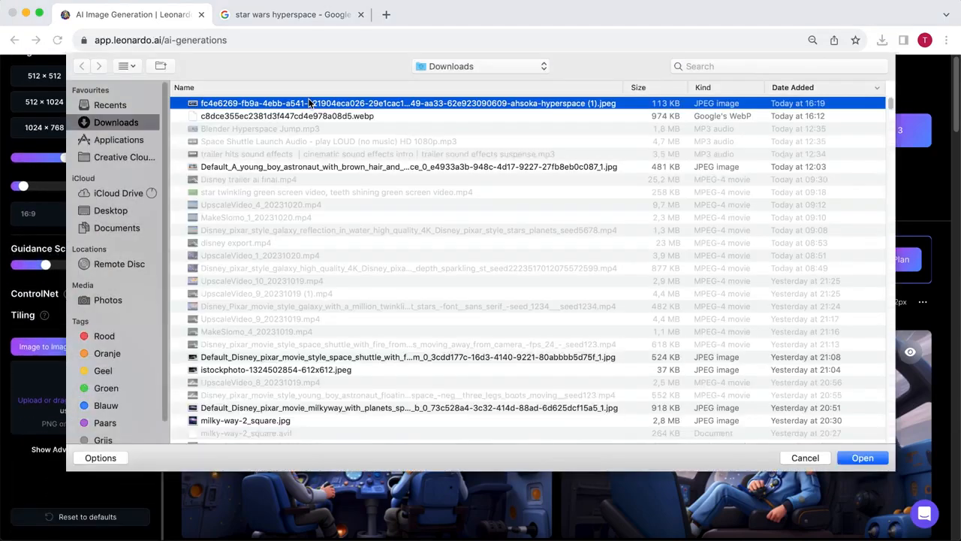
pyautogui.doubleClick(421, 101)
# - Generate from the prompt "A young boy astronaut in a blue spacesuit with brown hair sitting in a spacecraft going into hyperspace, in a disney pixar movie style"
pyautogui.click(280, 133)
pyautogui.write('A young boy astronaut in a')
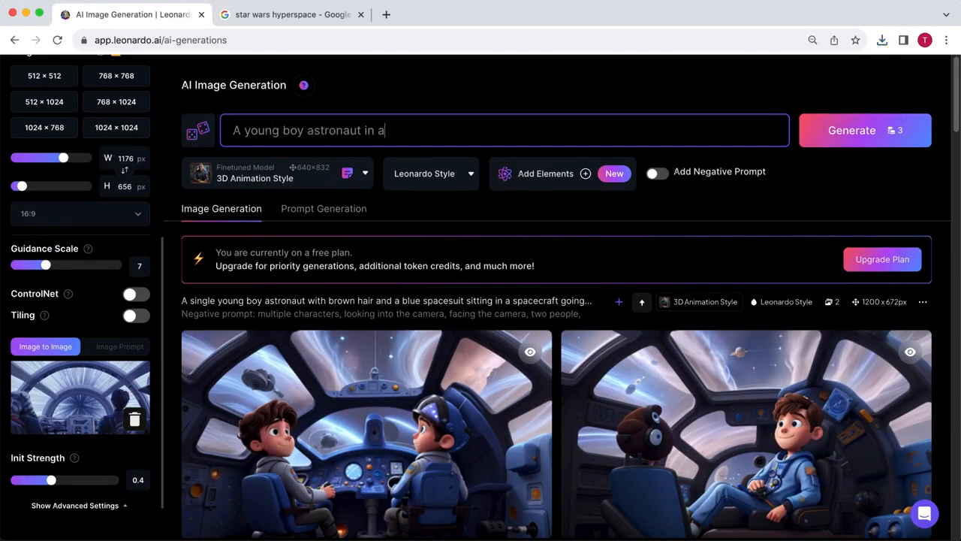
pyautogui.write(' blue spacesuit with brown hair sitting in a sp')
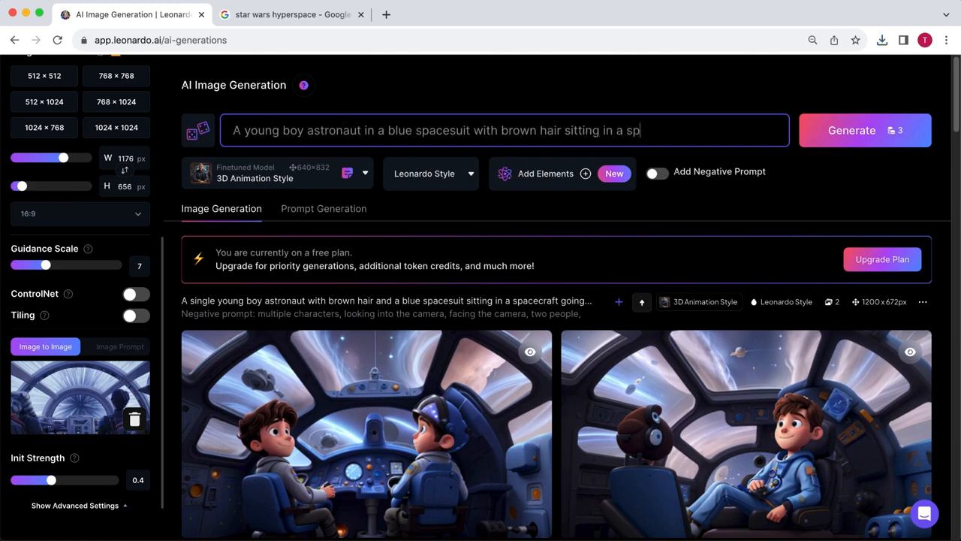
pyautogui.write('acecraft going into hyperspace, ')
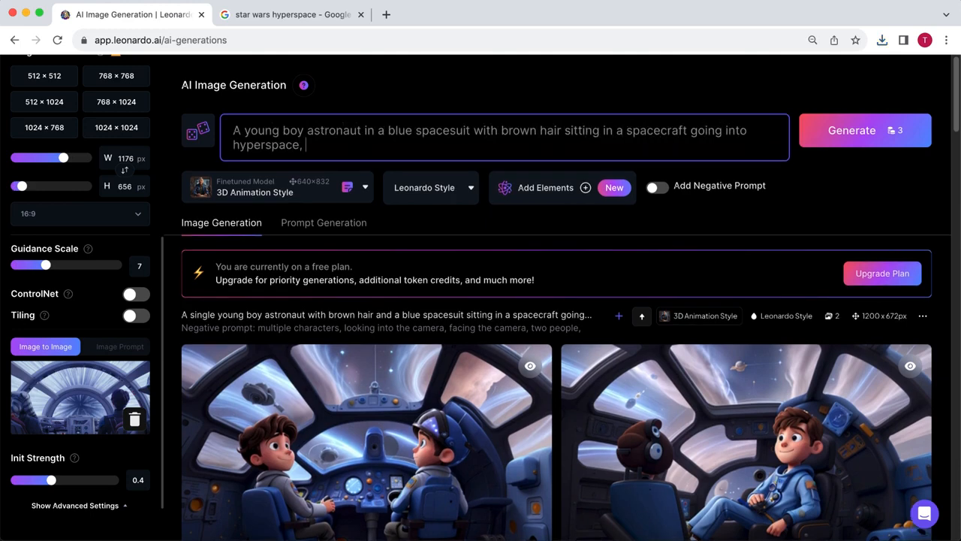
pyautogui.write('in a disney pixar movie style')
pyautogui.click(899, 129)
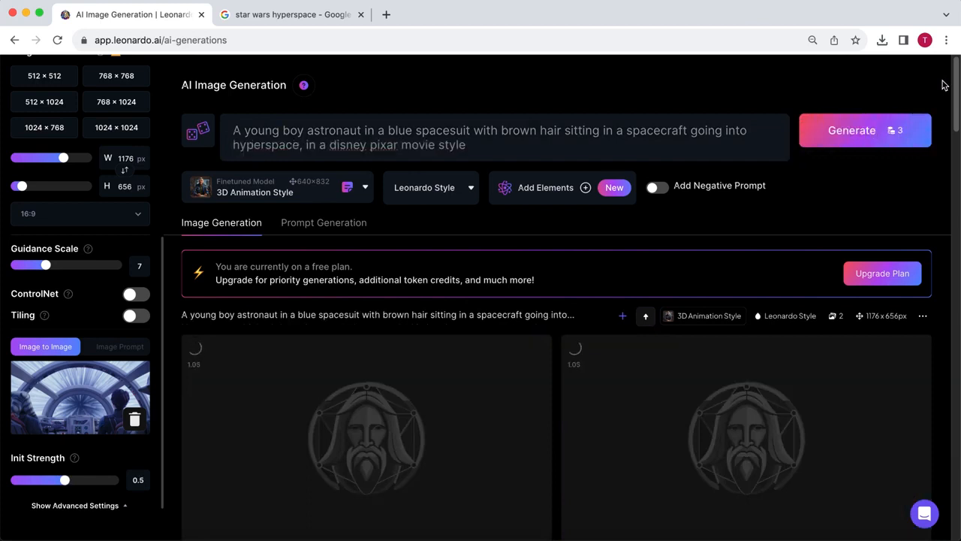
pyautogui.scroll(-1, 944, 85)
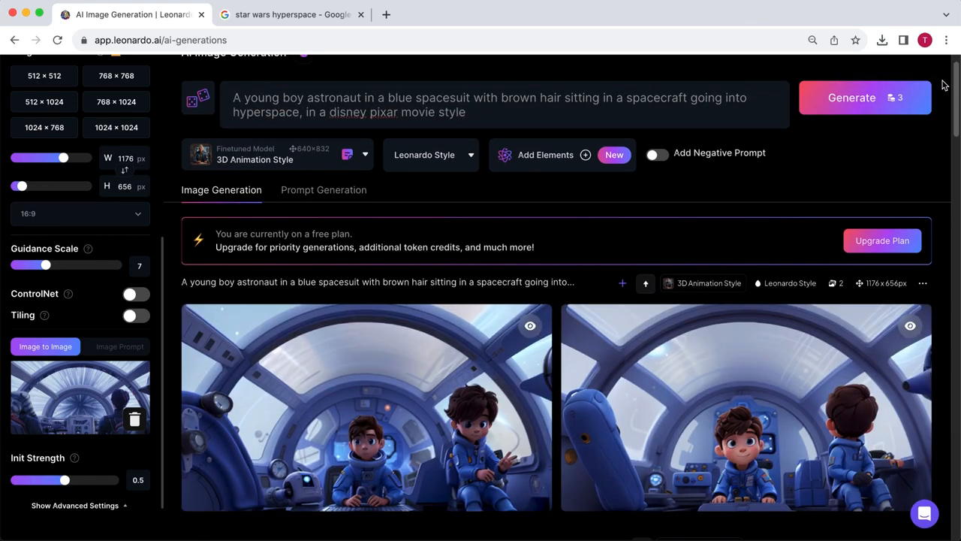
# - Enable the negative prompt and enter "multiple characters, two people, characters facing towards the camera"
pyautogui.click(658, 155)
pyautogui.click(555, 157)
pyautogui.write('multiple characters, two people, facing towards the camera')
pyautogui.click(380, 156)
pyautogui.write('characters')
# - Insert "single" before "young boy astronaut" in the prompt and set the Init Strength to 0.65
pyautogui.click(246, 98)
pyautogui.write('single')
pyautogui.moveTo(65, 480); pyautogui.dragTo(85, 480)
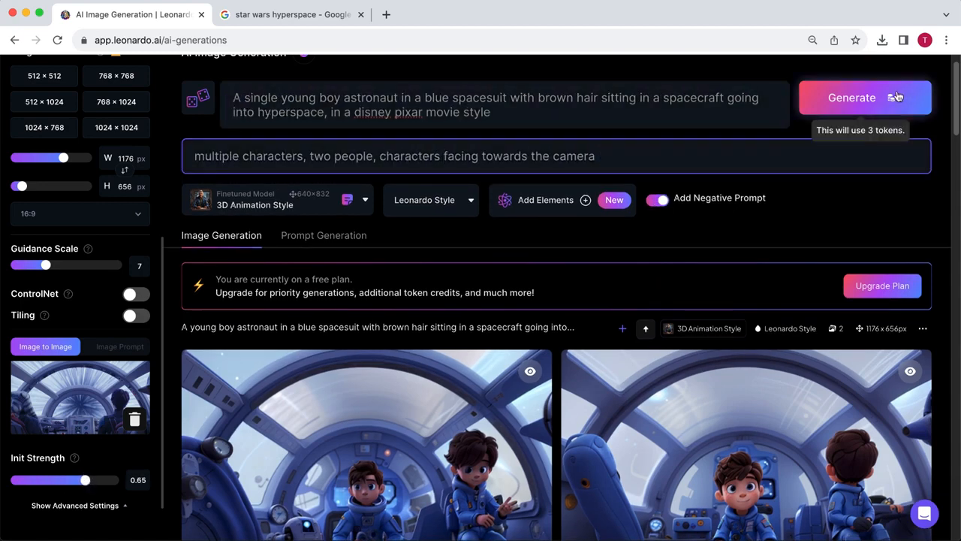
# - Generate new hyperspace cockpit images from the revised prompt and the reference picture
pyautogui.click(898, 97)
pyautogui.scroll(-1, 939, 112)
pyautogui.scroll(-1, 819, 324)
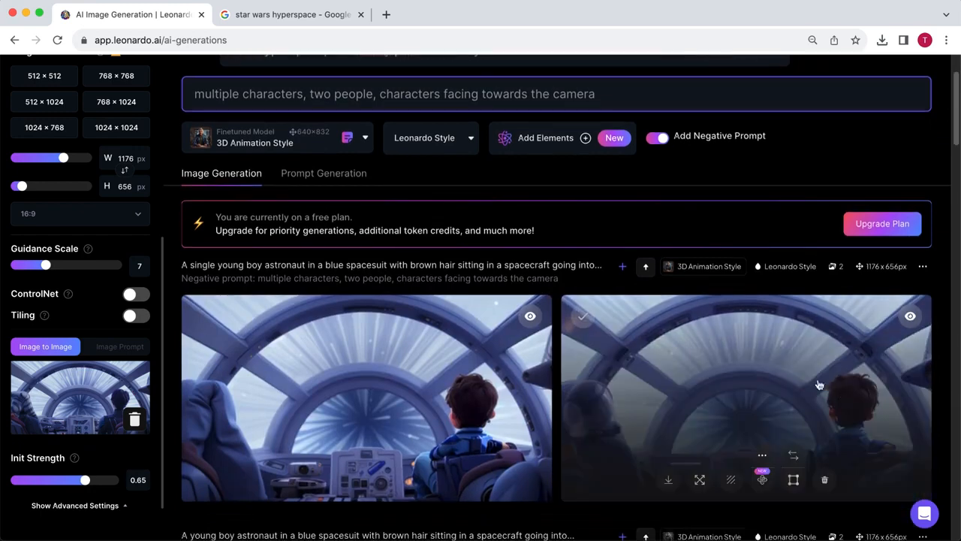
# - Switch to the Pika Labs website at pika.art and join its beta
pyautogui.click(820, 324)
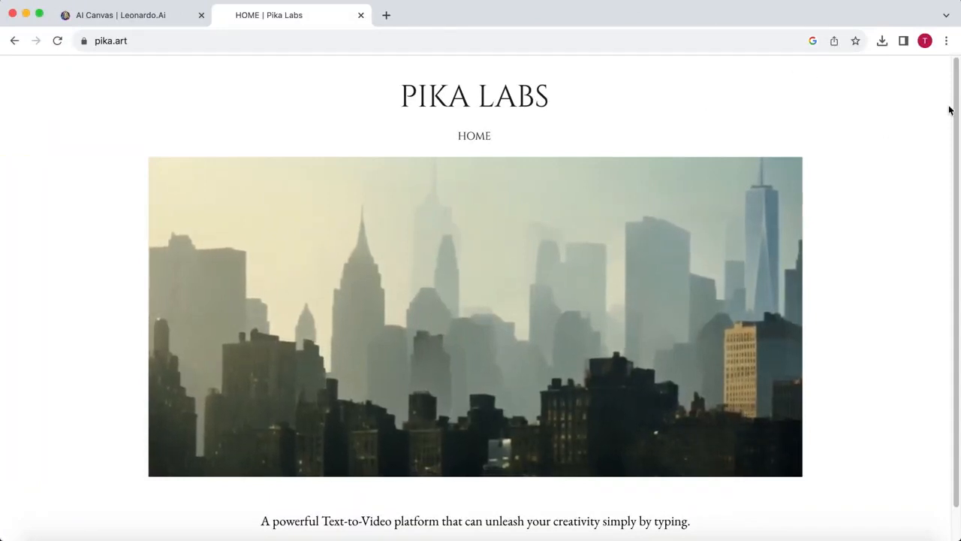
pyautogui.scroll(-1, 951, 112)
pyautogui.scroll(-2, 957, 110)
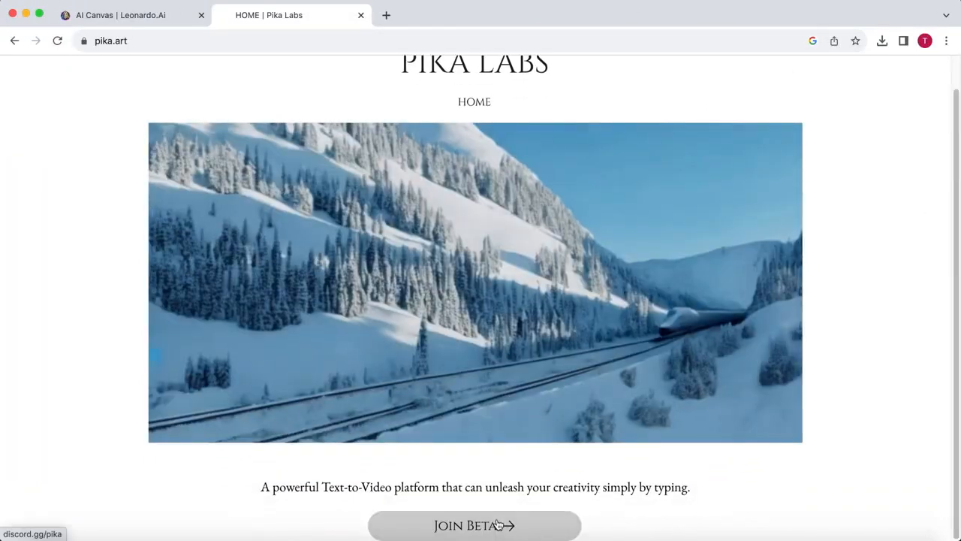
pyautogui.click(498, 524)
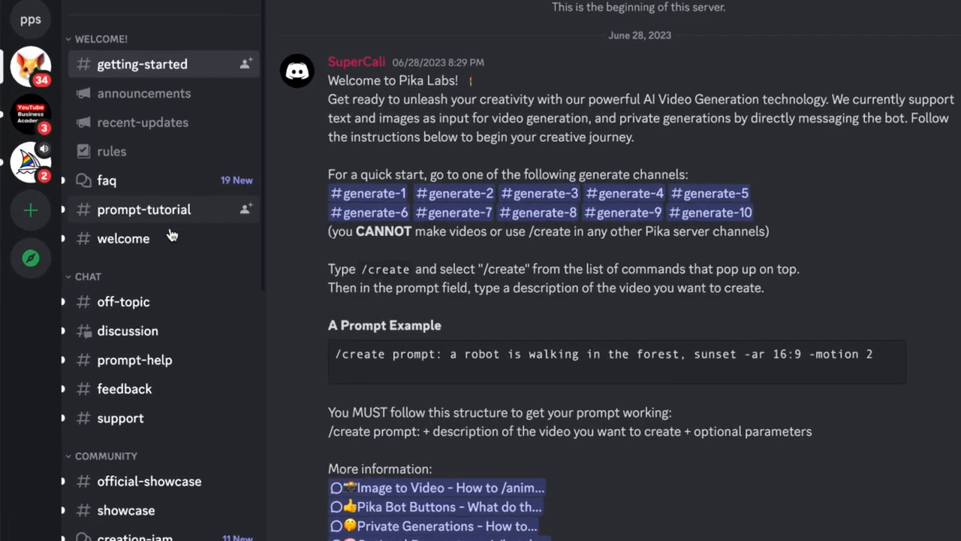
# - Open the generate-5 channel on the Pika Discord server and look through the videos posted there
pyautogui.scroll(-5, 113, 261)
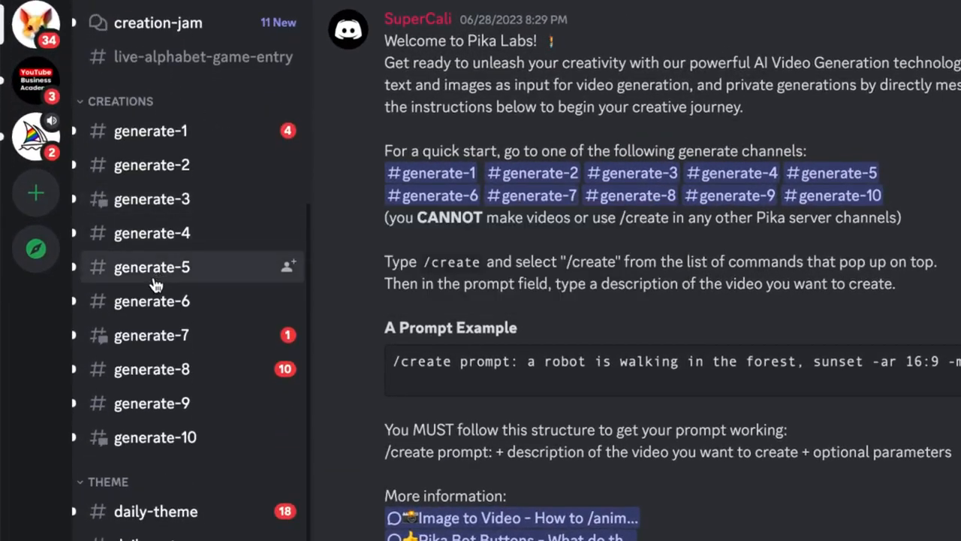
pyautogui.click(154, 280)
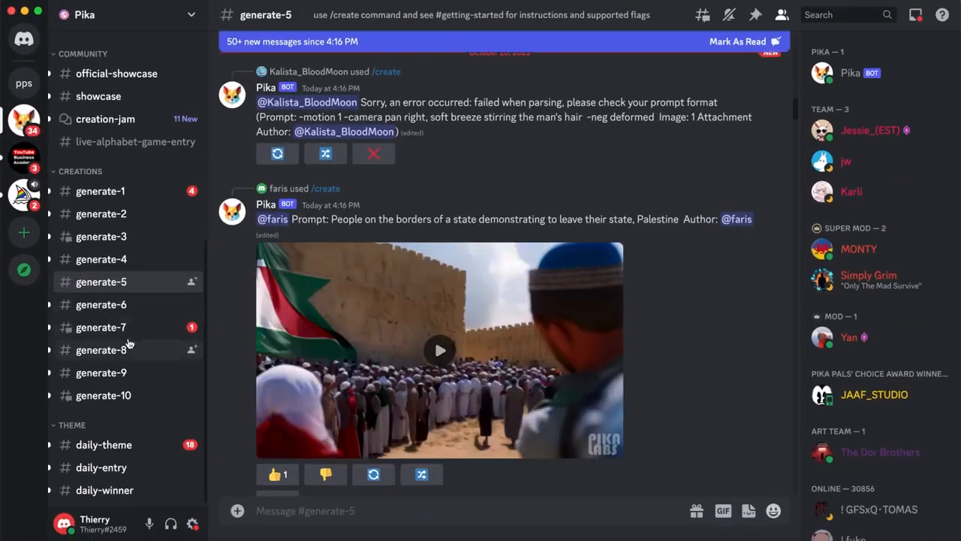
pyautogui.scroll(-1, 512, 308)
pyautogui.scroll(-10, 466, 308)
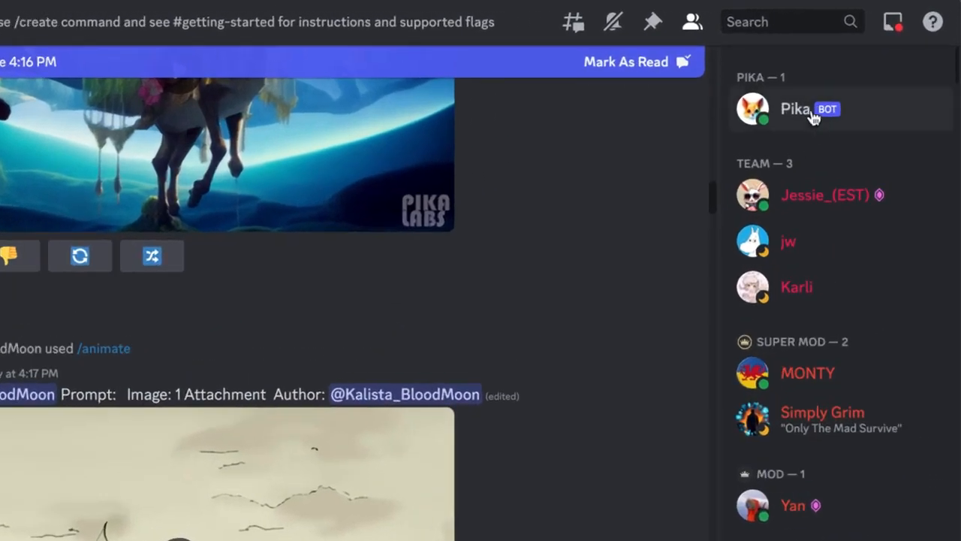
# - Open a direct message conversation with the Pika bot and go to its most recent messages
pyautogui.rightClick(811, 114)
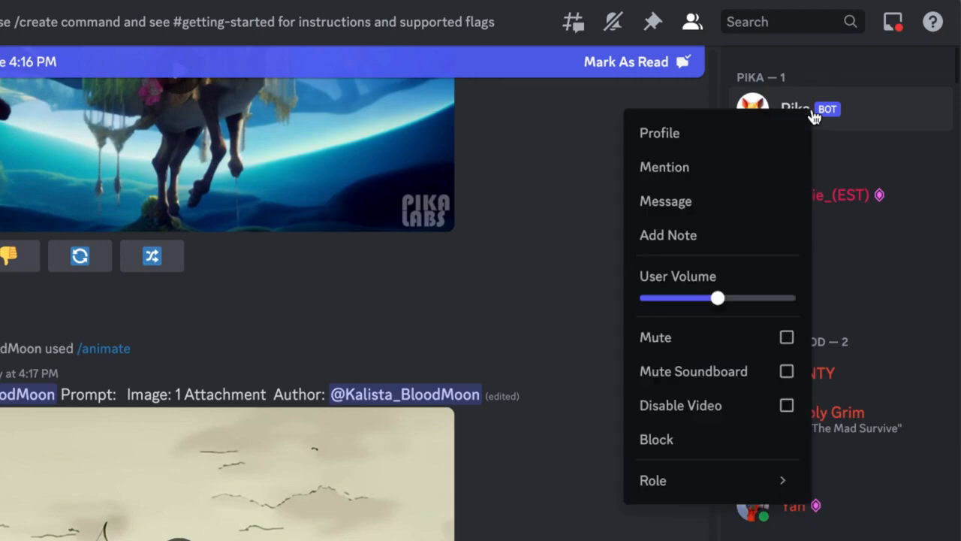
pyautogui.click(726, 201)
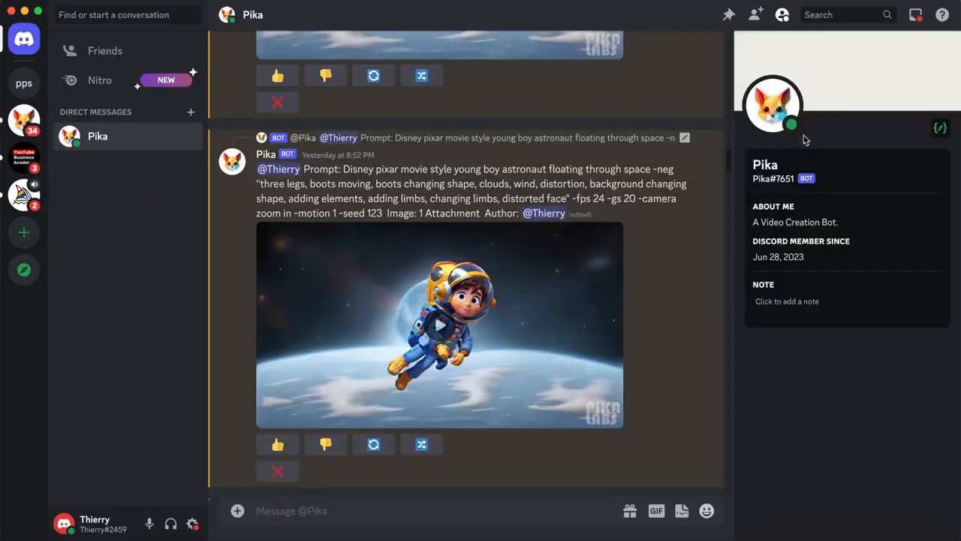
pyautogui.moveTo(729, 161); pyautogui.dragTo(729, 484)
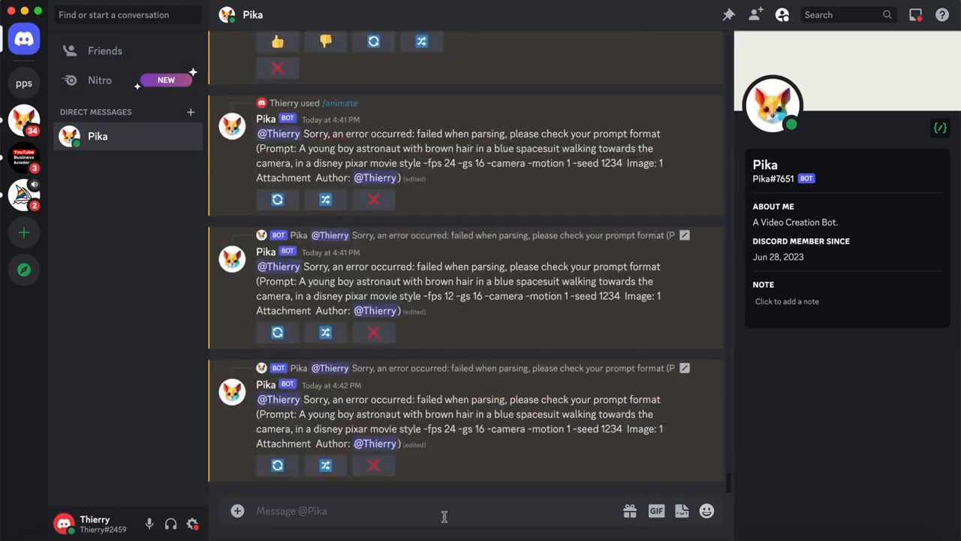
# - Start the /animate command and attach the picture of the boy standing near the orange rocket
pyautogui.write('/')
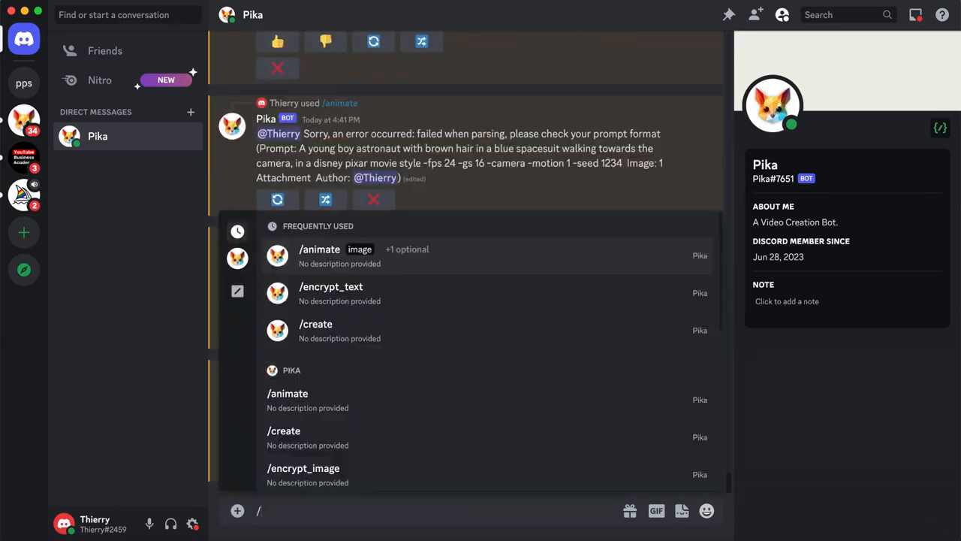
pyautogui.click(473, 267)
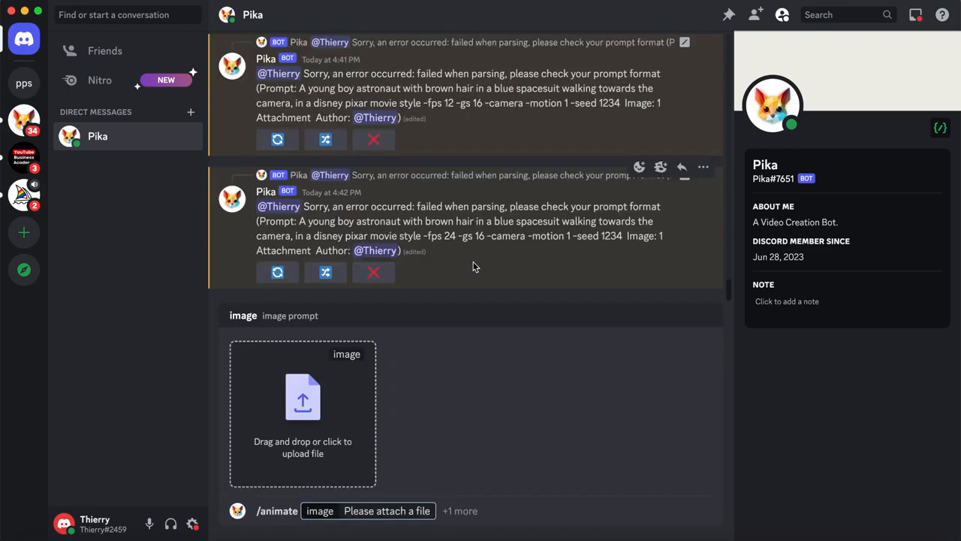
pyautogui.click(307, 410)
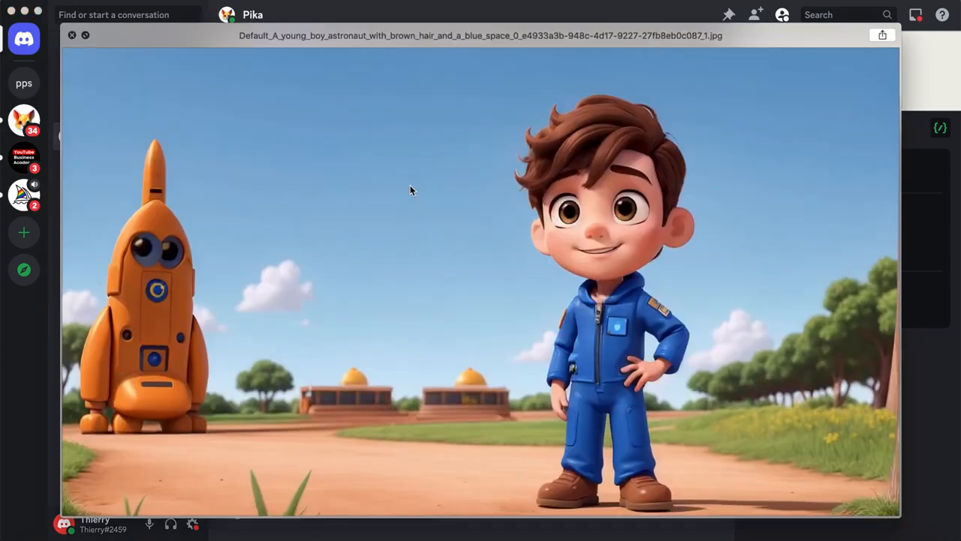
pyautogui.press('space')
pyautogui.press('Return')
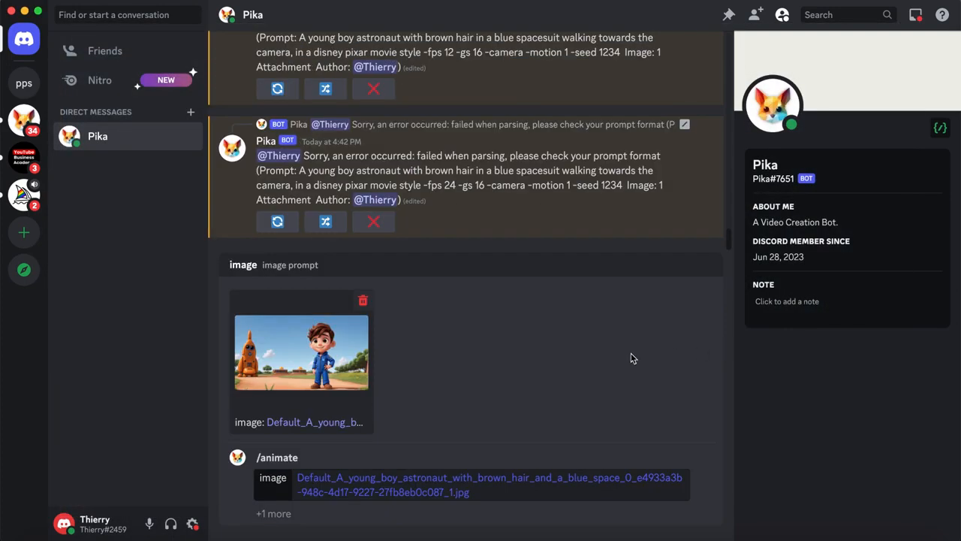
# - Add the prompt option with "A young boy astronaut with brown hair and a blue spacesuit walking towards the camera, in a disney pixar movie style"
pyautogui.click(274, 513)
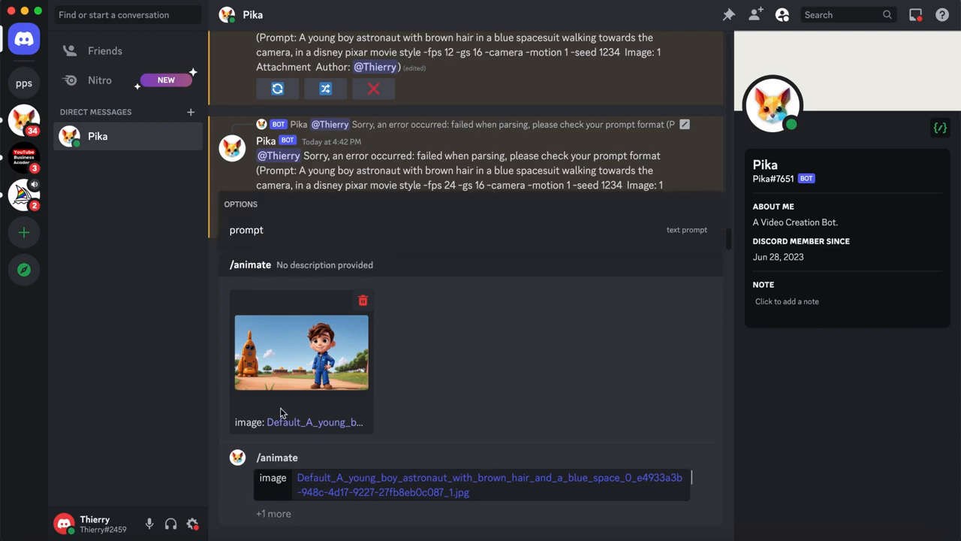
pyautogui.click(289, 230)
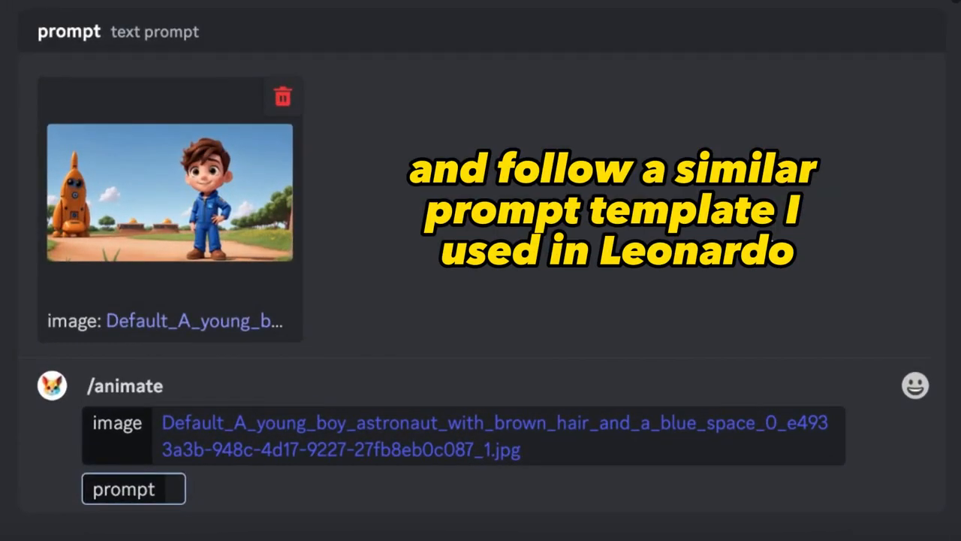
pyautogui.write('A young boy')
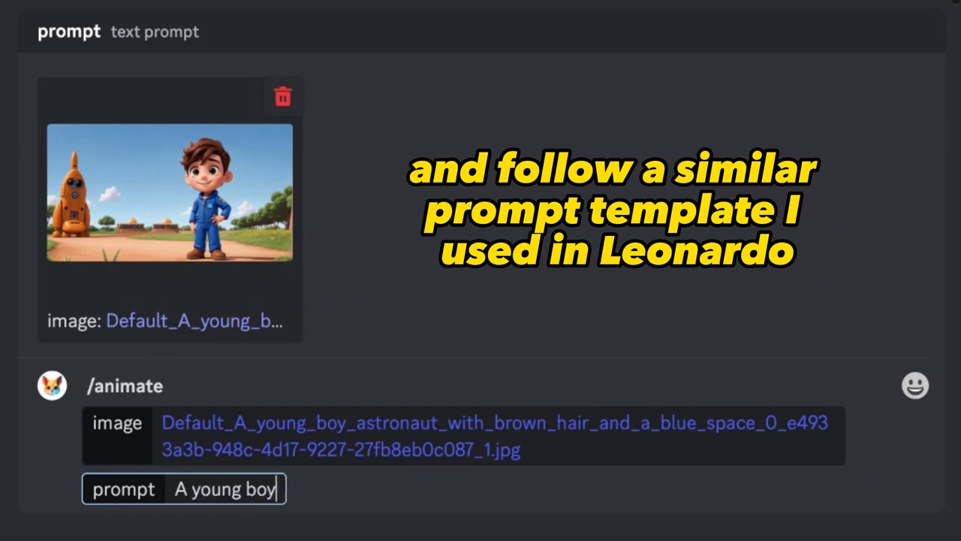
pyautogui.write(' astronaut ')
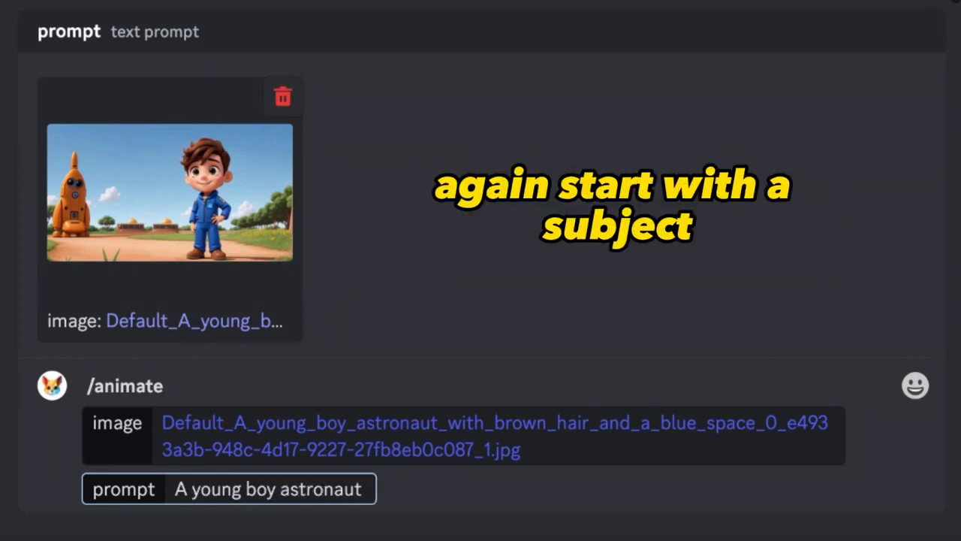
pyautogui.write('with brown hair ')
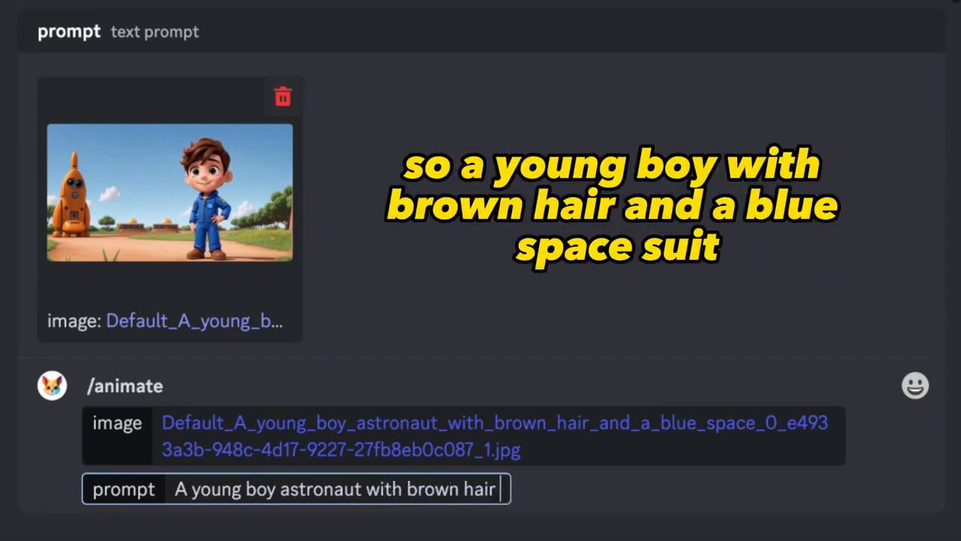
pyautogui.write('and a blue spacesuit')
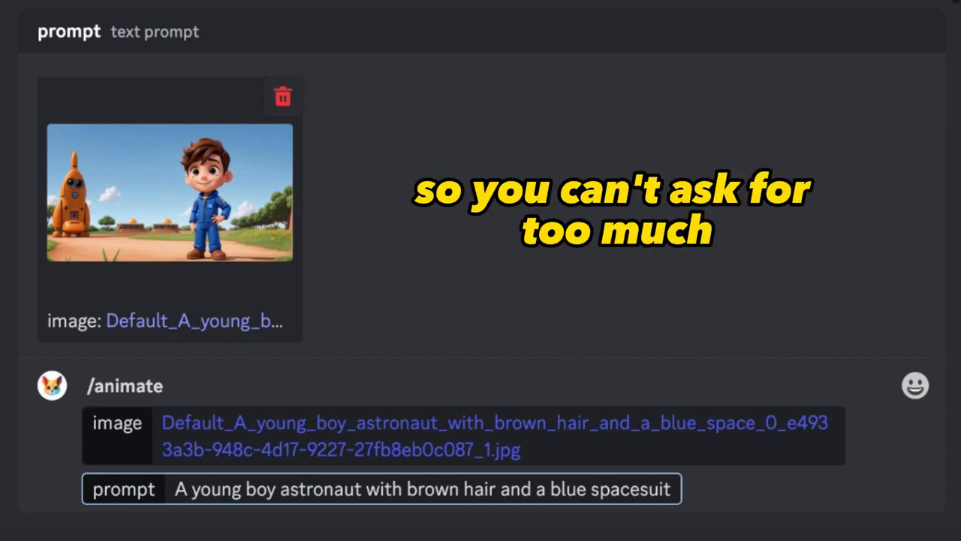
pyautogui.write('walking ')
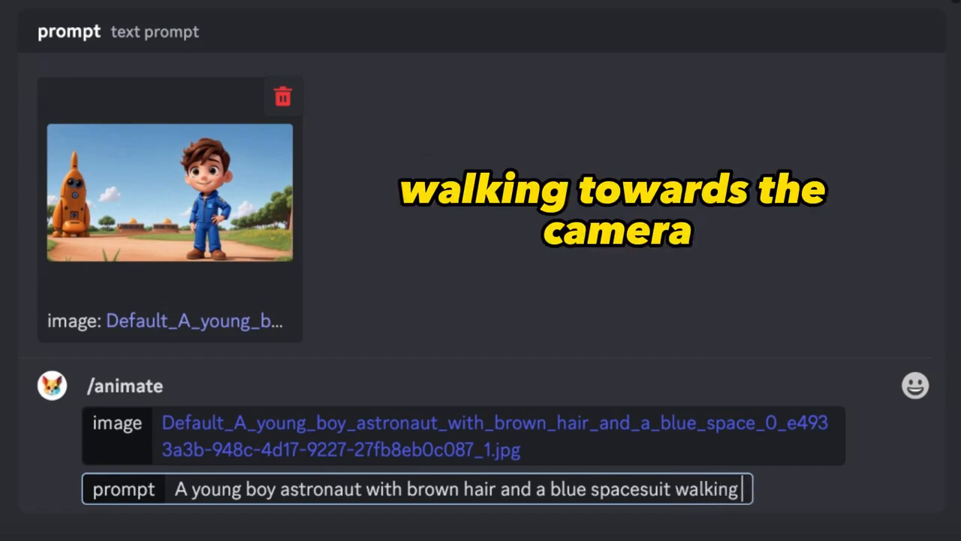
pyautogui.write('towards the camera, in a disney pixar movi')
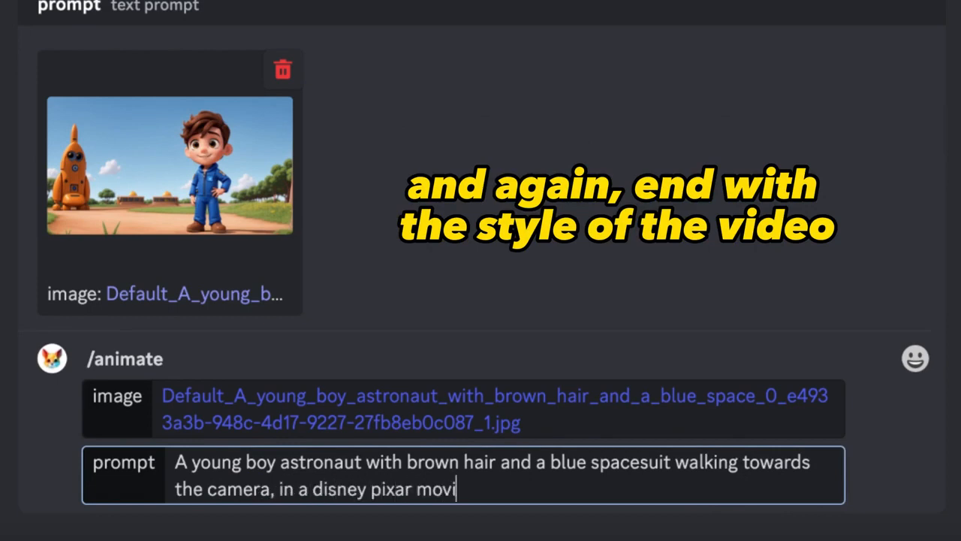
pyautogui.write('e style')
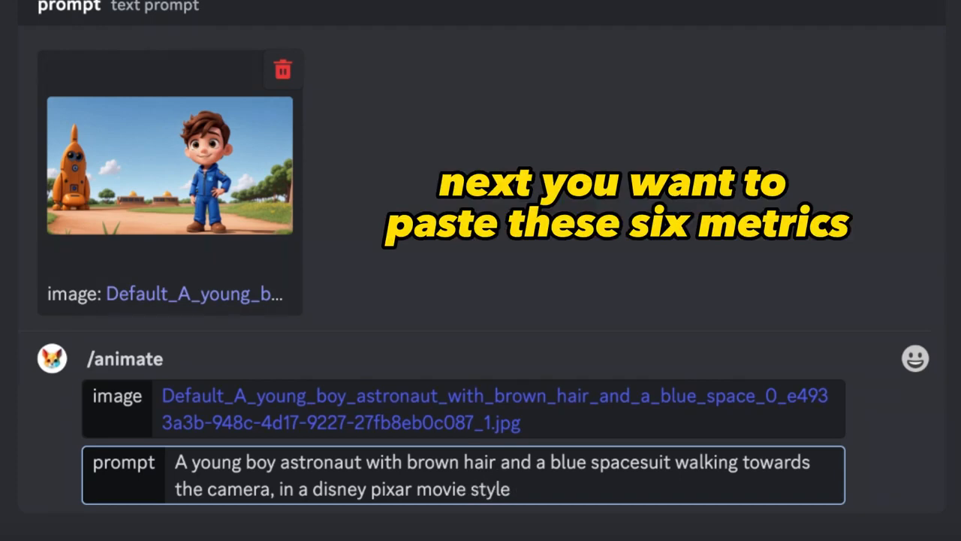
# - Append the parameters "-neg -fps -gs -camera -motion -seed" to the prompt and enter "walking away from the camera" in quotes after -neg
pyautogui.write('-neg -fps -gs -camera -motion -seed')
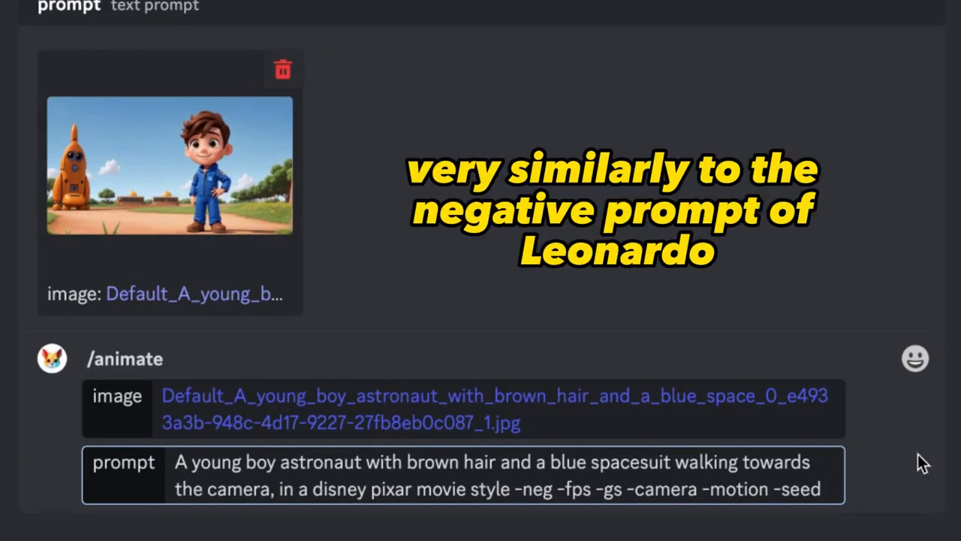
pyautogui.write('" ')
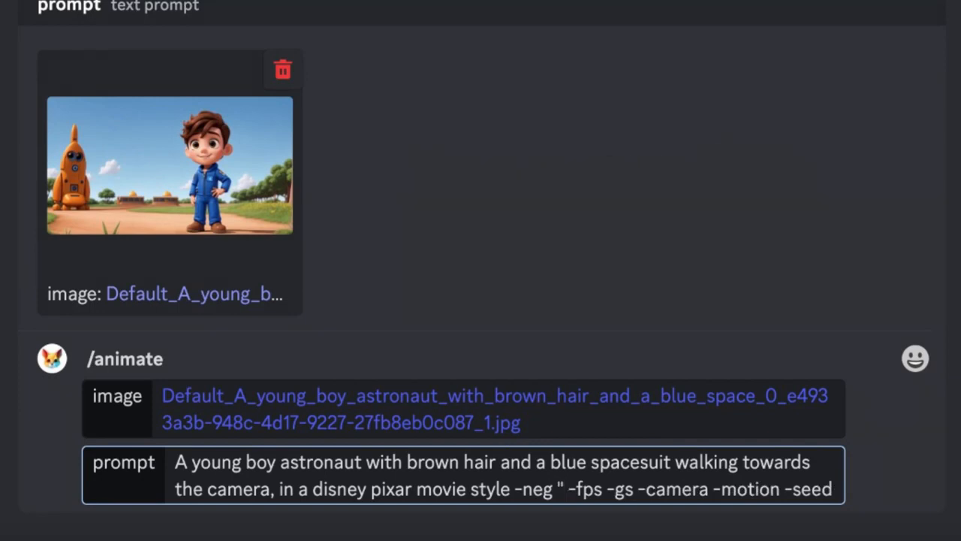
pyautogui.write('walking away from the camera"')
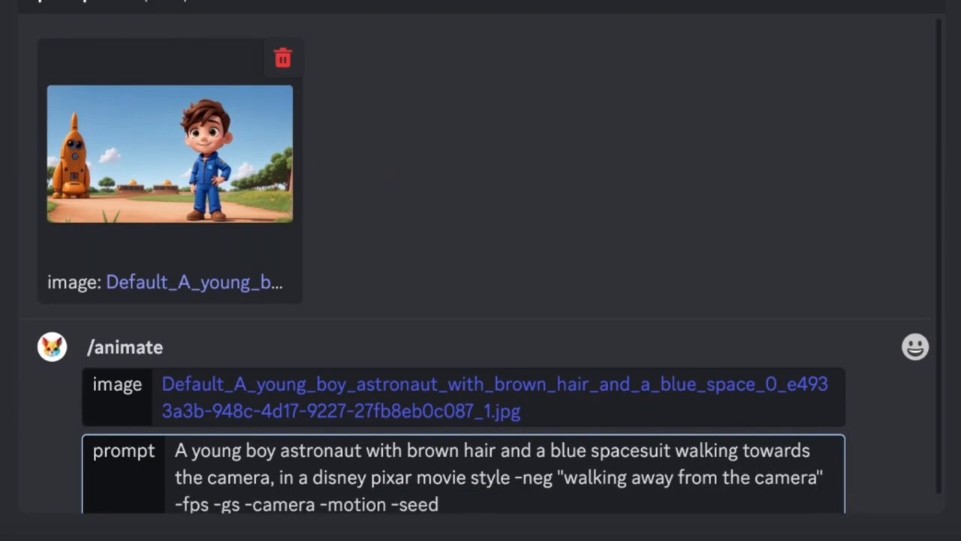
# - Delete the -neg parameter with its quoted text, and set -fps to 24 and -gs to 16
pyautogui.moveTo(826, 478); pyautogui.dragTo(511, 477)
pyautogui.press('BackSpace')
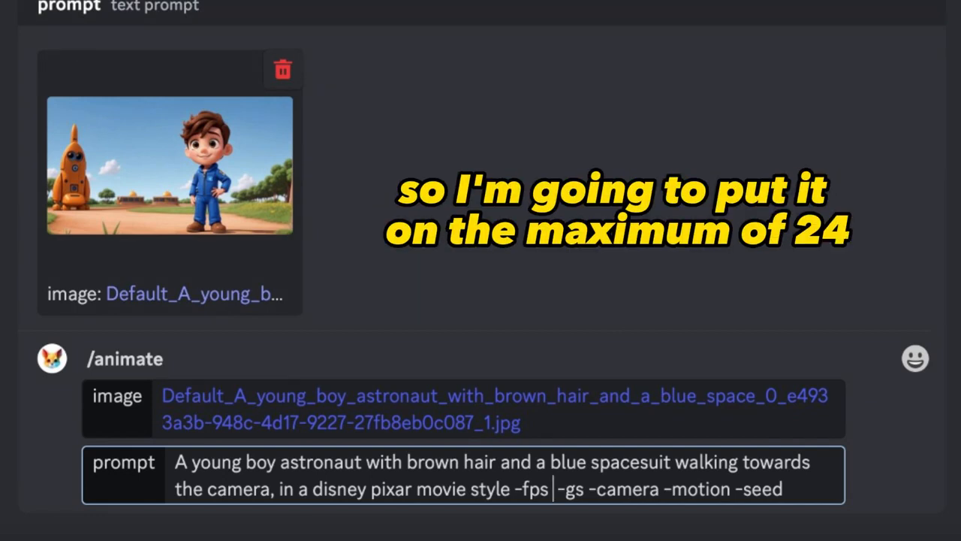
pyautogui.write('24')
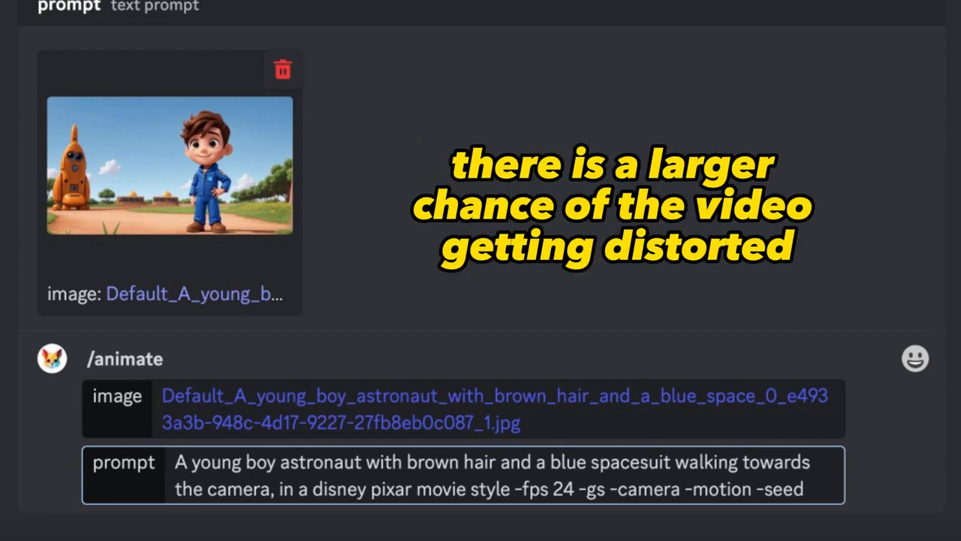
pyautogui.click(607, 489)
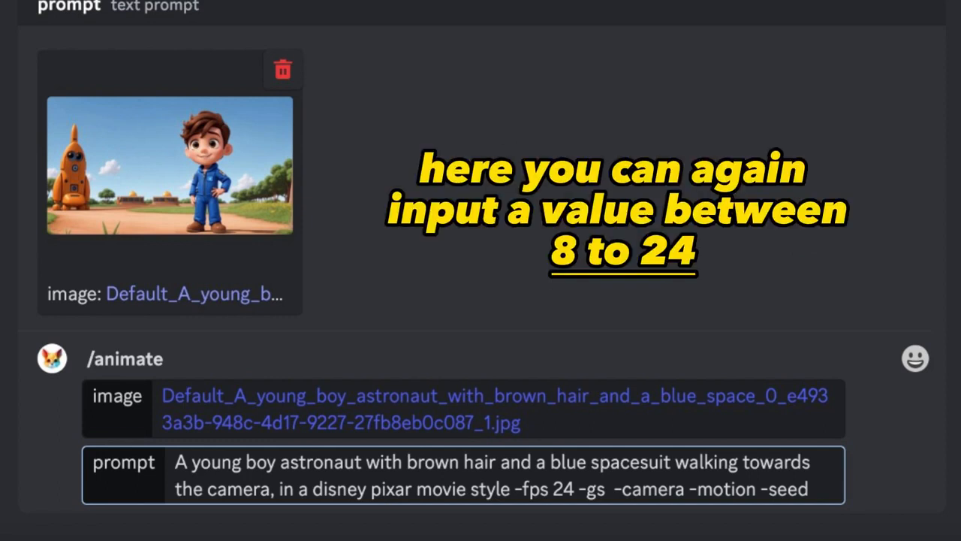
pyautogui.write('16')
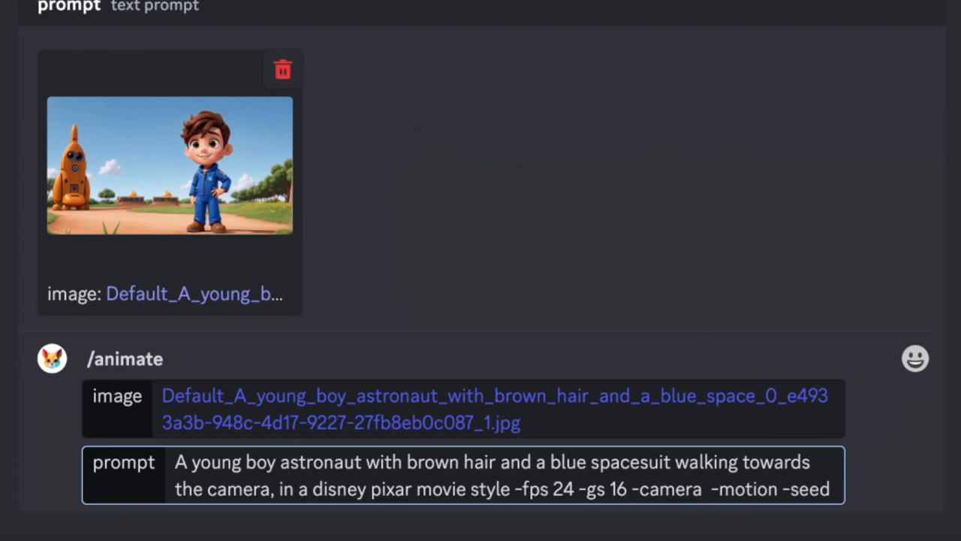
pyautogui.write(' zoom out')
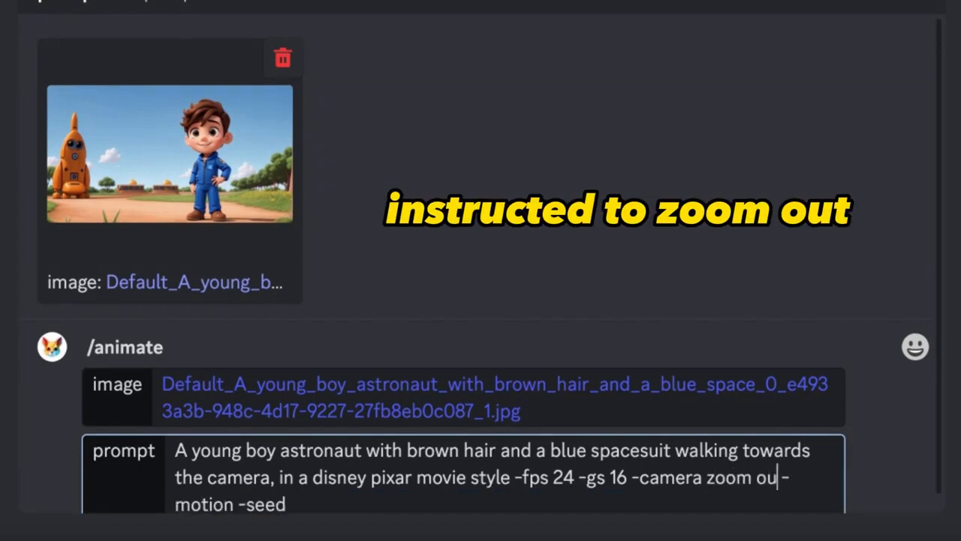
# - Try the values zoom out, zoom in, pan right and pan left one after another for the -camera parameter
pyautogui.press('BackSpace')
pyautogui.press('BackSpace')
pyautogui.press('BackSpace')
pyautogui.write('in')
pyautogui.press('BackSpace')
pyautogui.press('BackSpace')
pyautogui.press('BackSpace')
pyautogui.press('BackSpace')
pyautogui.press('BackSpace')
pyautogui.press('BackSpace')
pyautogui.press('BackSpace')
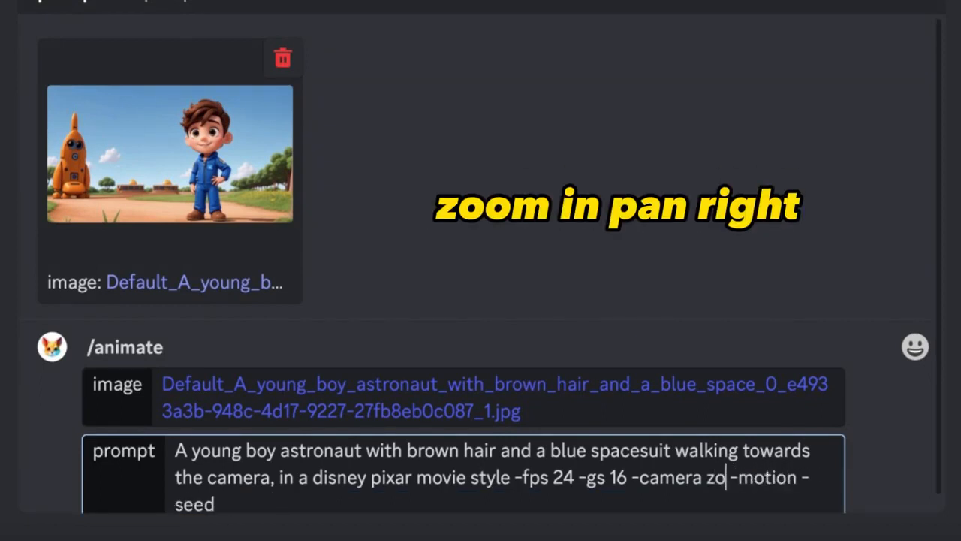
pyautogui.write('pan right')
pyautogui.press('BackSpace')
pyautogui.press('BackSpace')
pyautogui.press('BackSpace')
pyautogui.press('BackSpace')
pyautogui.press('BackSpace')
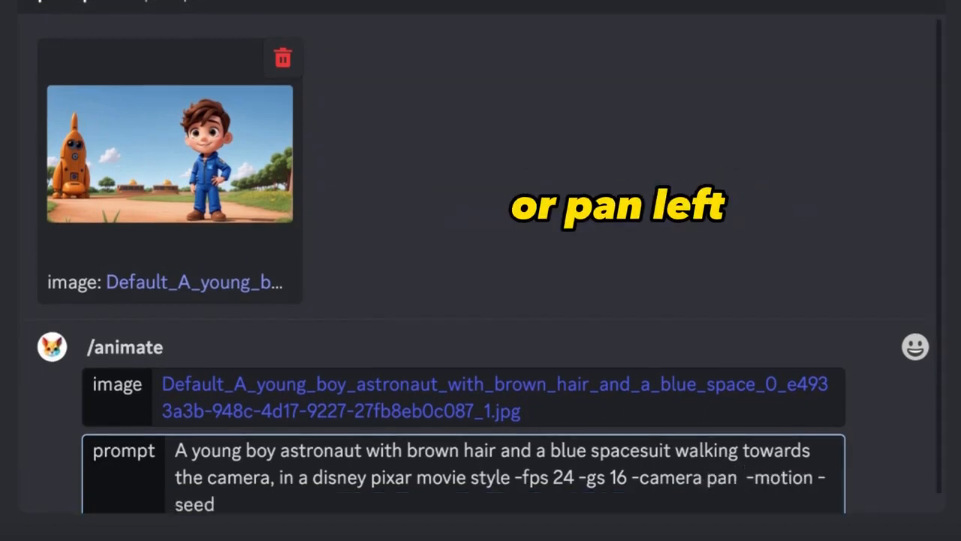
pyautogui.write('left')
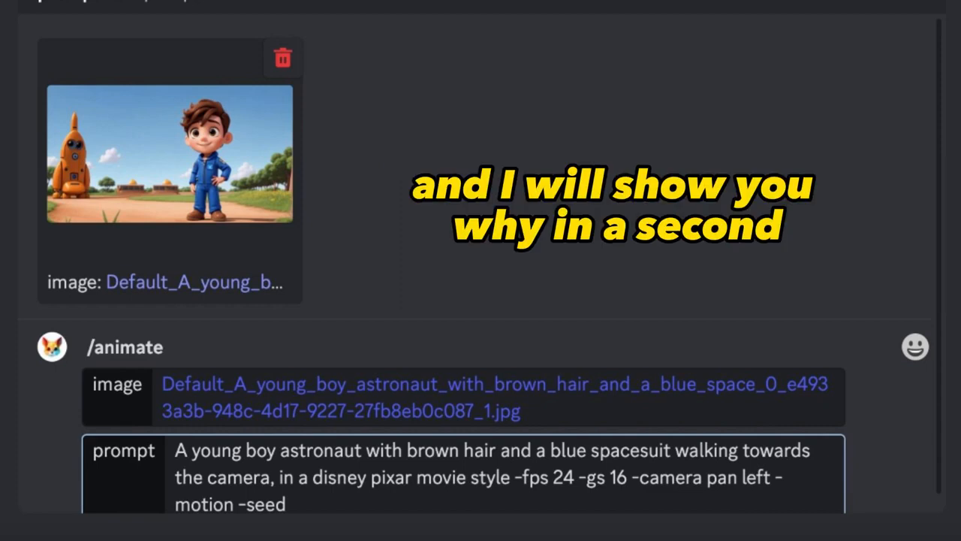
# - Delete the -camera parameter together with its movement value from the prompt
pyautogui.press('BackSpace')
pyautogui.press('BackSpace')
pyautogui.press('BackSpace')
pyautogui.press('BackSpace')
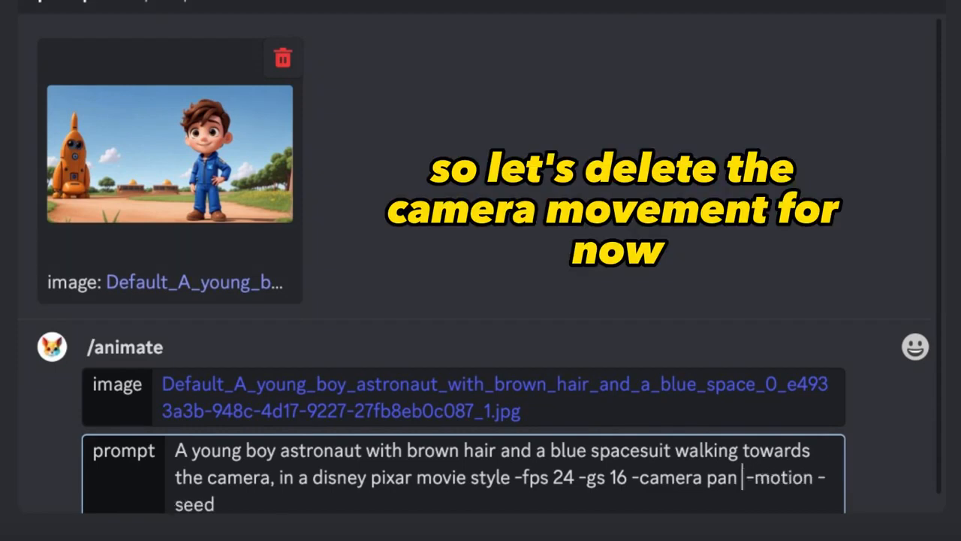
pyautogui.press('BackSpace')
pyautogui.press('BackSpace')
pyautogui.press('BackSpace')
pyautogui.press('BackSpace')
pyautogui.press('BackSpace')
pyautogui.press('BackSpace')
pyautogui.press('BackSpace')
pyautogui.press('BackSpace')
pyautogui.press('BackSpace')
pyautogui.press('BackSpace')
pyautogui.press('BackSpace')
pyautogui.press('BackSpace')
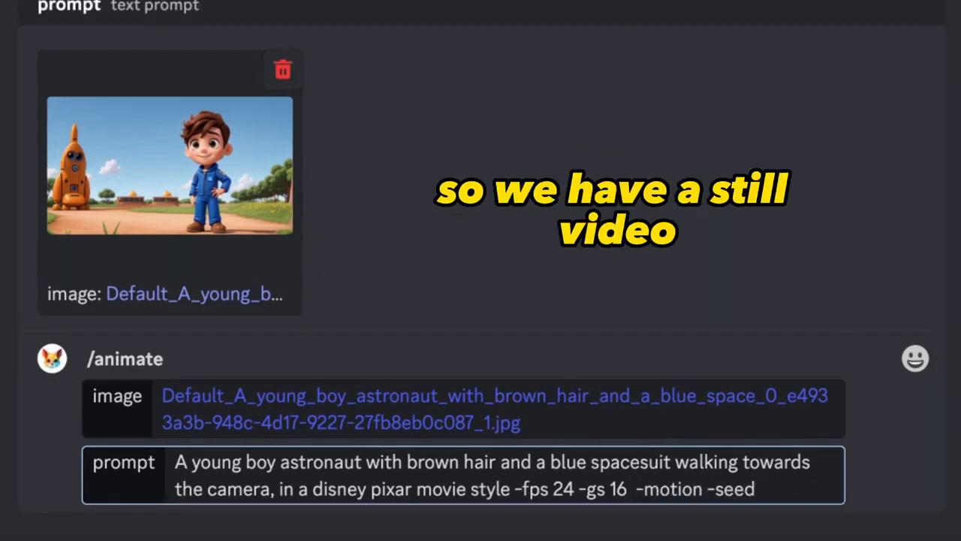
pyautogui.press('BackSpace')
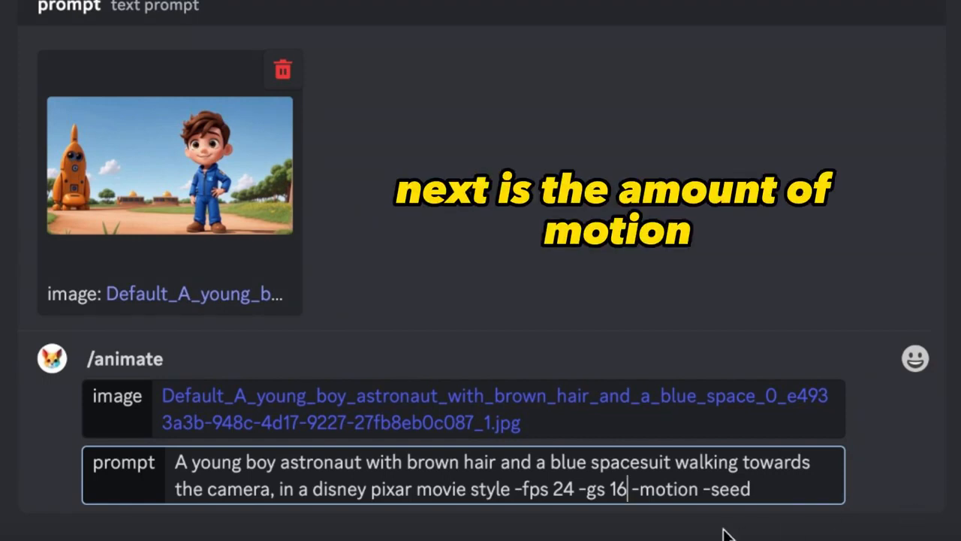
# - Set -motion to 1 and -seed to 1234 in the prompt, and send the animate command
pyautogui.click(692, 481)
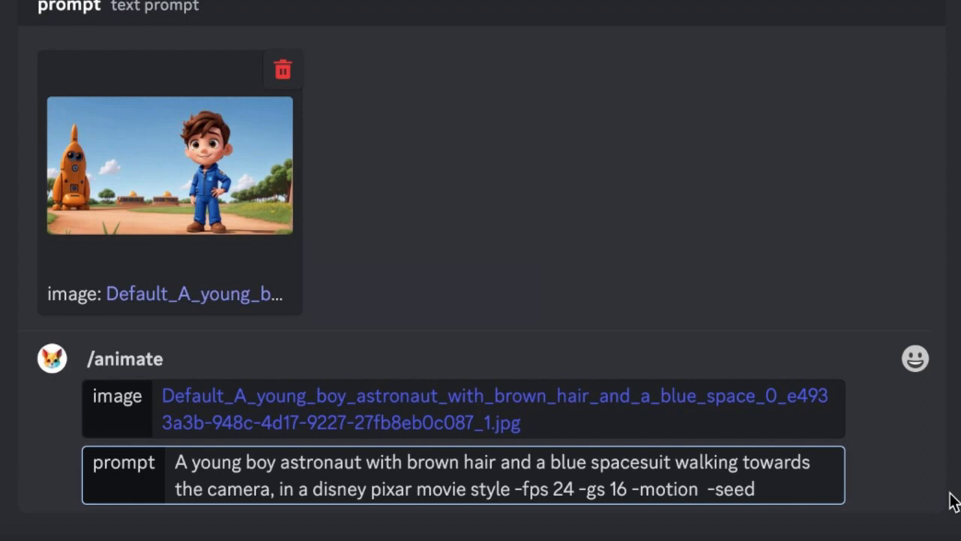
pyautogui.write('1')
pyautogui.click(783, 492)
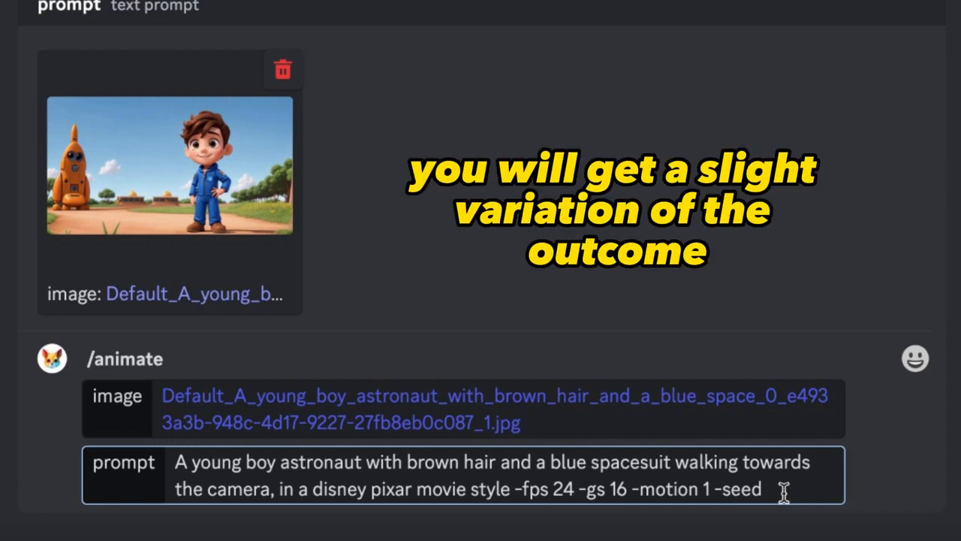
pyautogui.write('1234')
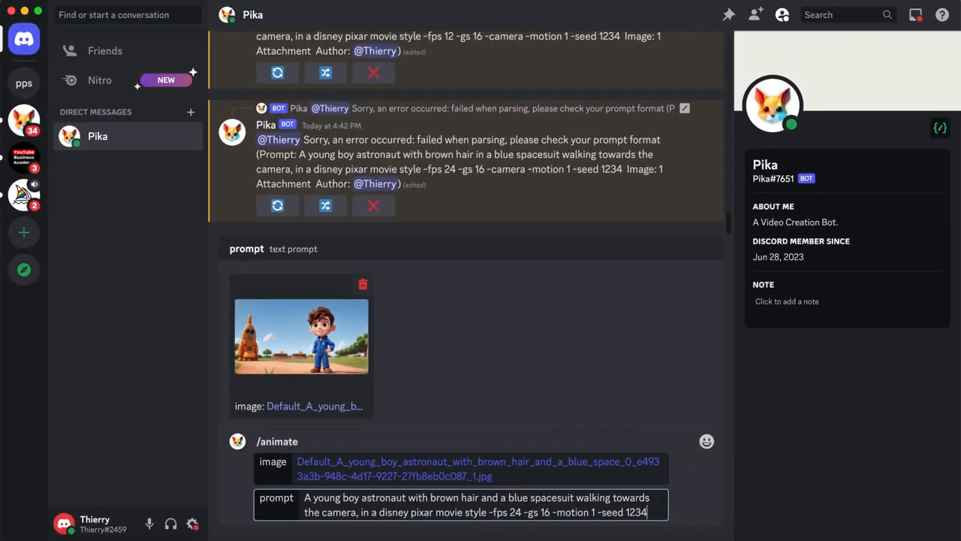
pyautogui.press('Return')
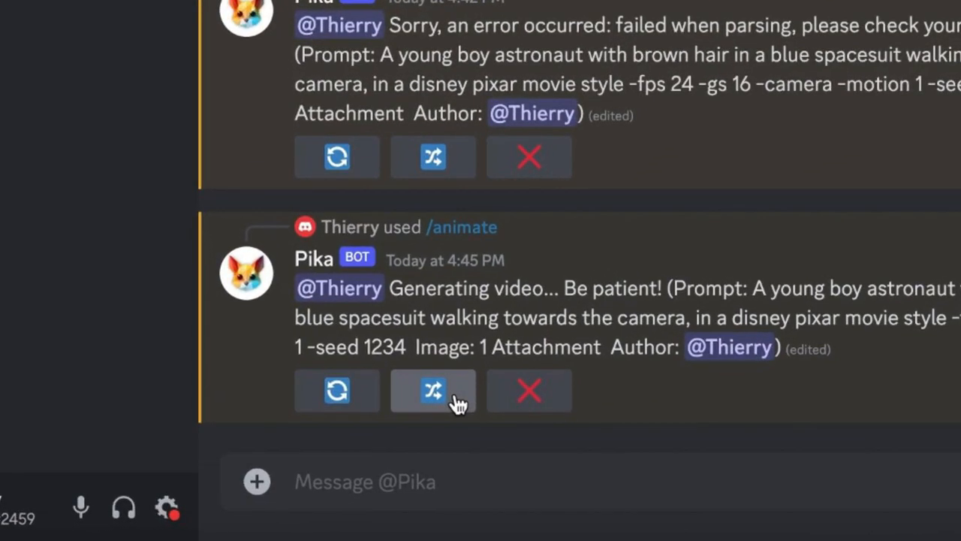
# - Remix the submitted video with -fps set to 12 in the new prompt and submit it
pyautogui.click(457, 402)
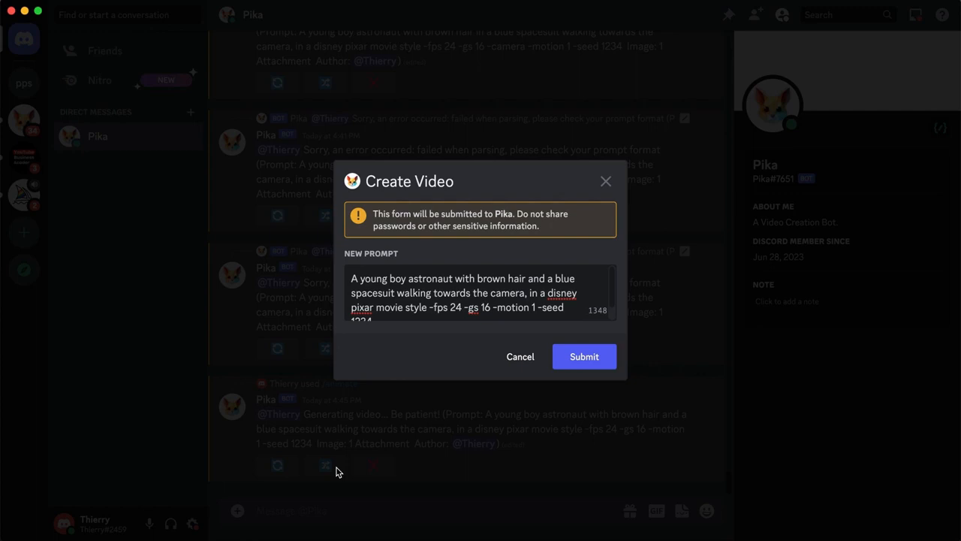
pyautogui.click(461, 308)
pyautogui.press('BackSpace')
pyautogui.press('BackSpace')
pyautogui.write('1234')
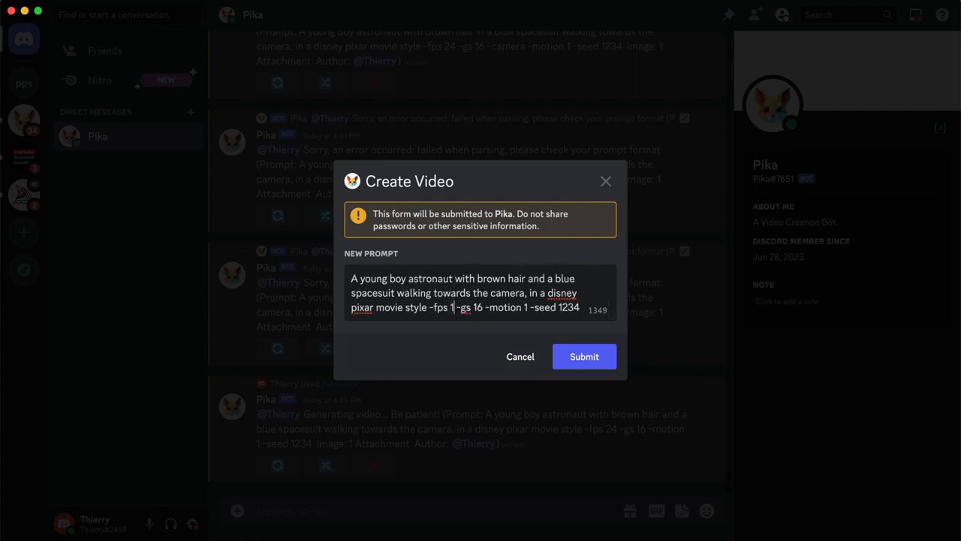
pyautogui.click(590, 358)
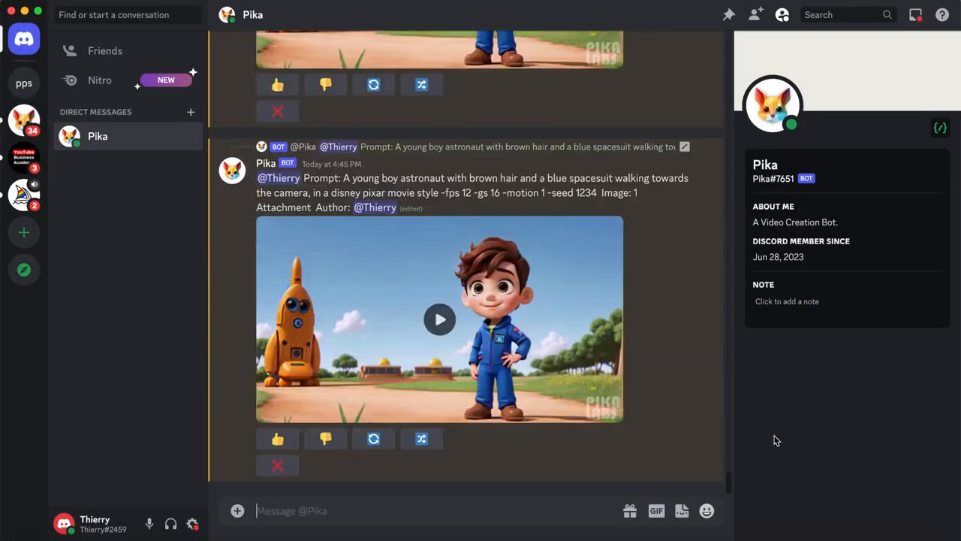
# - Play the generated 24 fps and 12 fps videos to compare their motion
pyautogui.scroll(5, 670, 338)
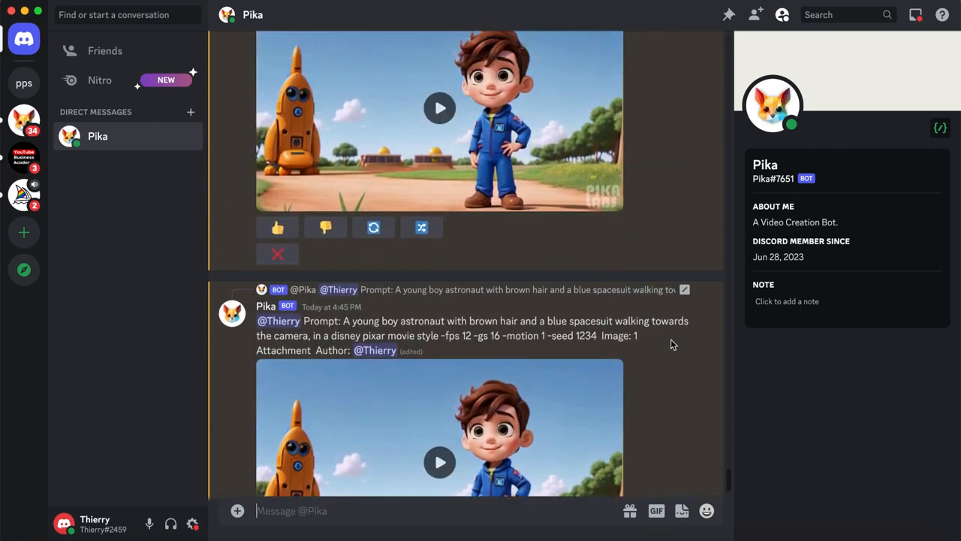
pyautogui.scroll(1, 670, 340)
pyautogui.click(433, 241)
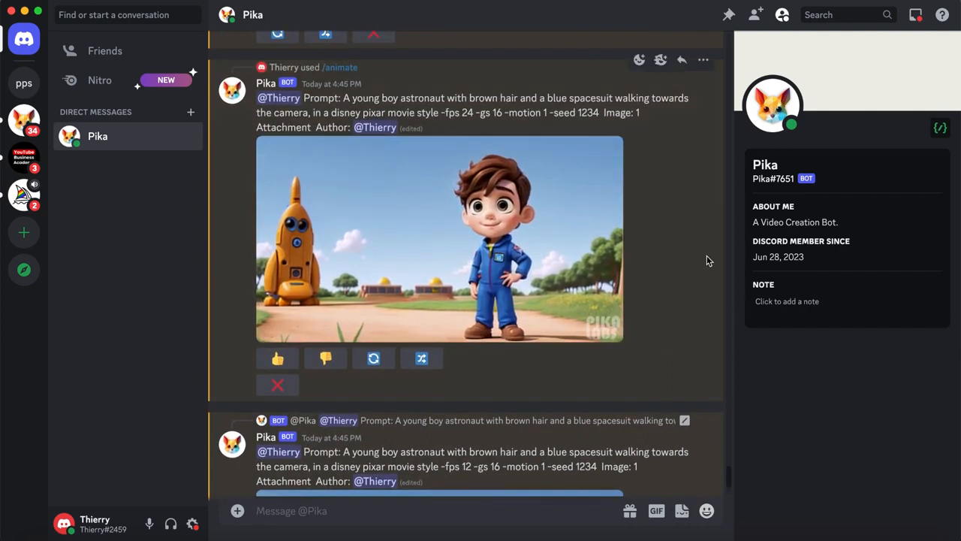
pyautogui.scroll(-5, 706, 261)
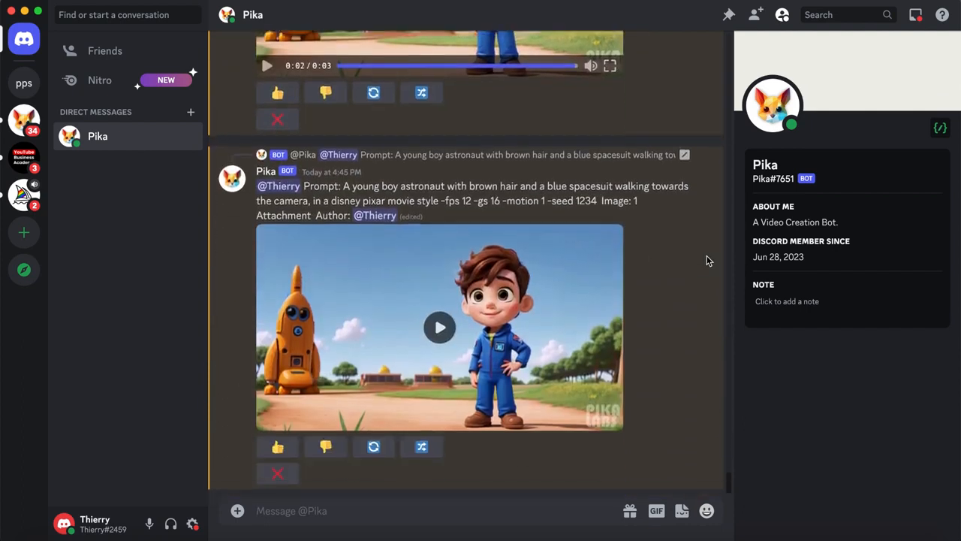
pyautogui.click(440, 319)
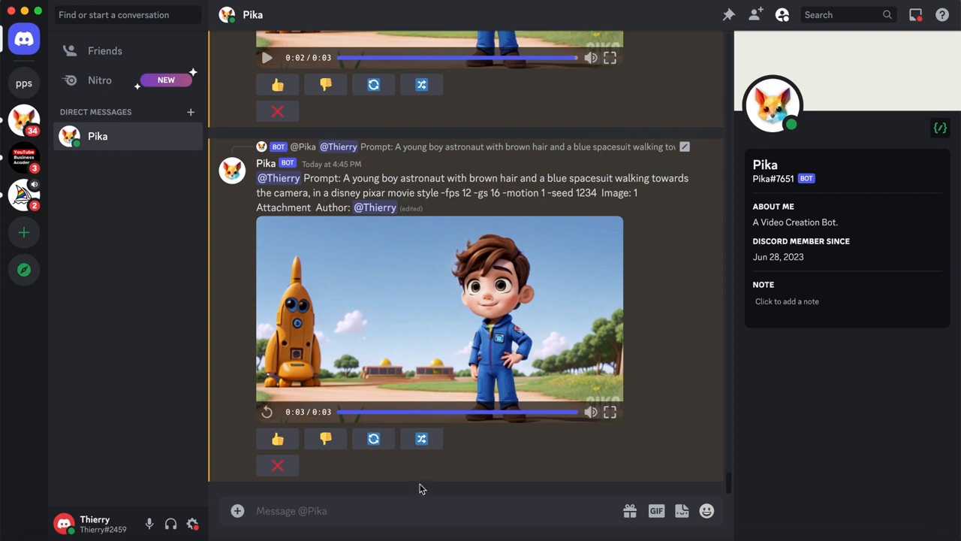
# - Remix the 12 fps video with "-camera zoom out" inserted after -gs 16 and submit it
pyautogui.click(422, 439)
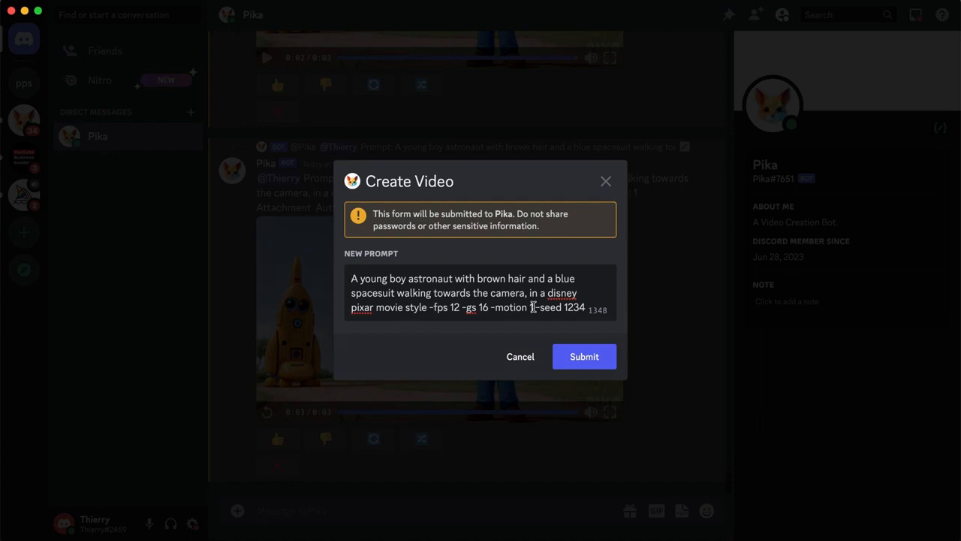
pyautogui.click(489, 307)
pyautogui.write('-cam')
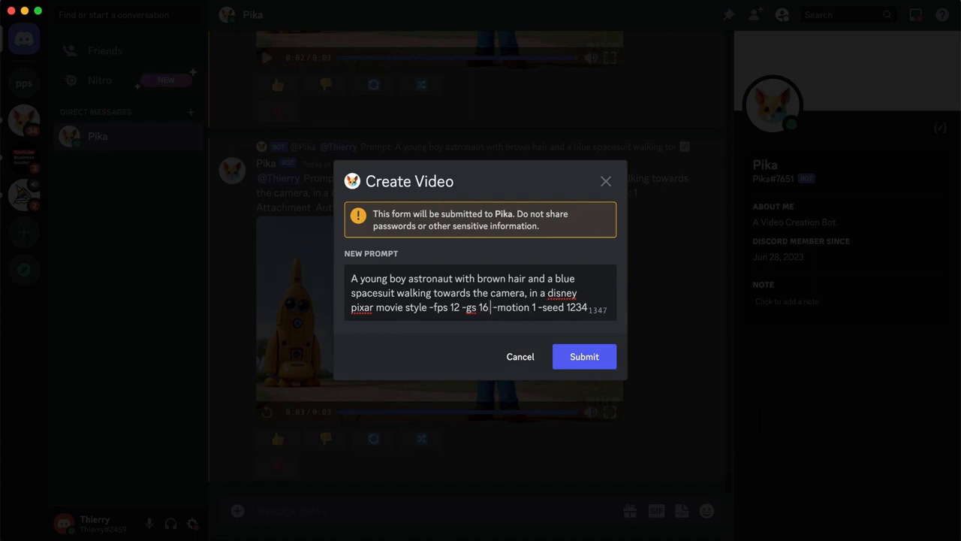
pyautogui.write('era ')
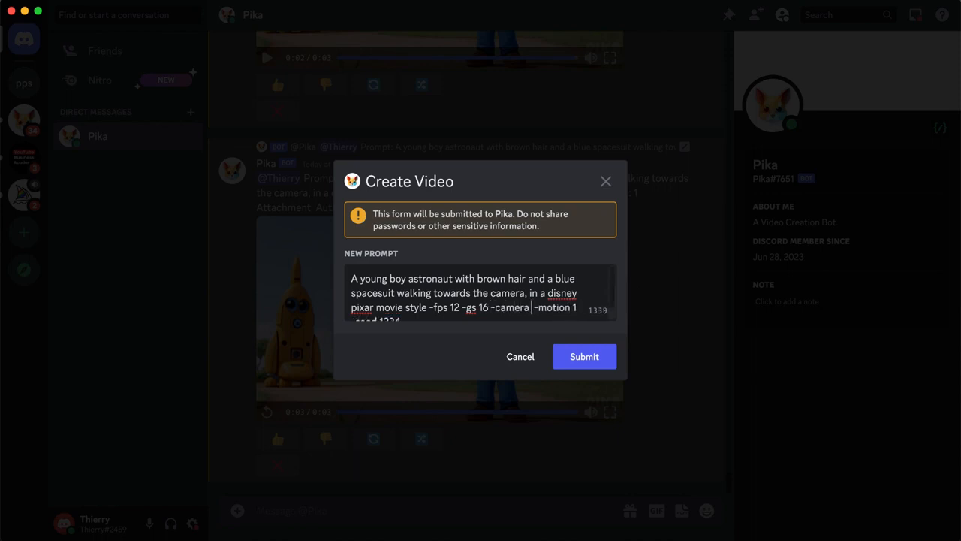
pyautogui.write('zoom out')
pyautogui.click(584, 362)
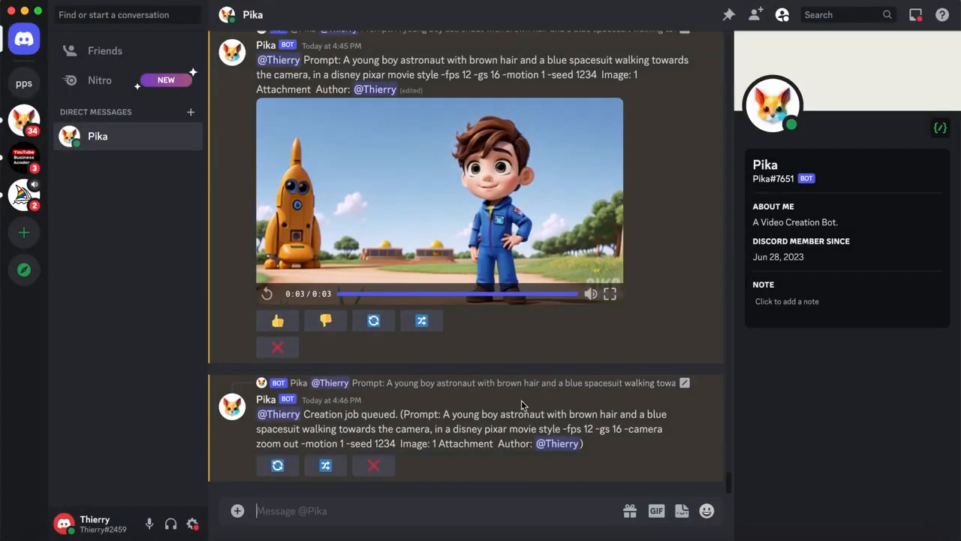
# - Remix the zoom out video with the -camera value changed to zoom in and submit it
pyautogui.click(325, 466)
pyautogui.doubleClick(564, 308)
pyautogui.write('in -')
pyautogui.click(580, 357)
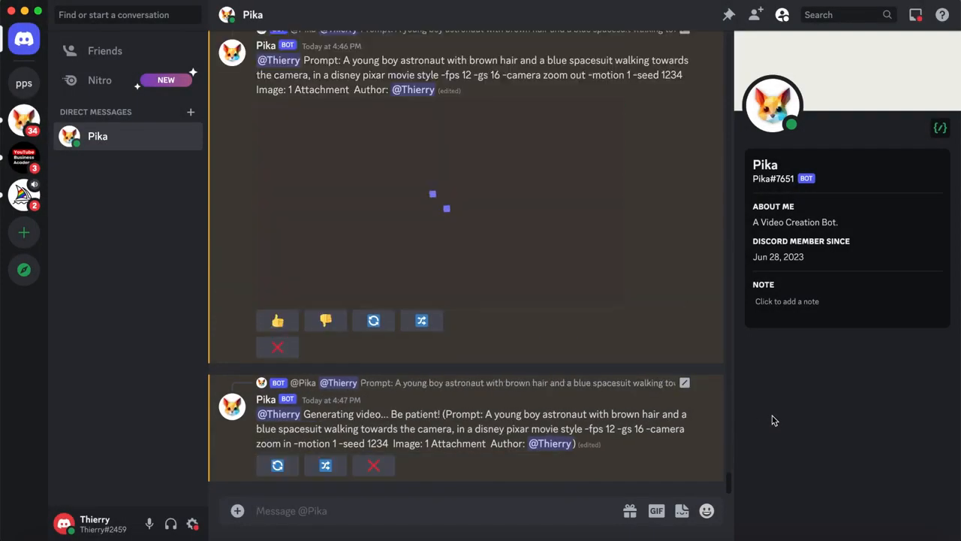
# - Play the zoom out and zoom in videos, and replay the zoom out one
pyautogui.scroll(4, 586, 311)
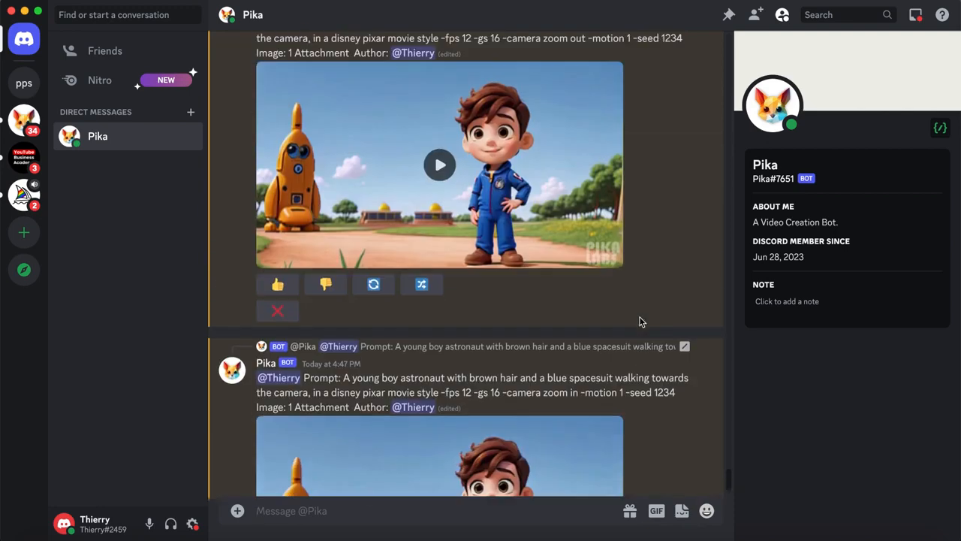
pyautogui.click(435, 251)
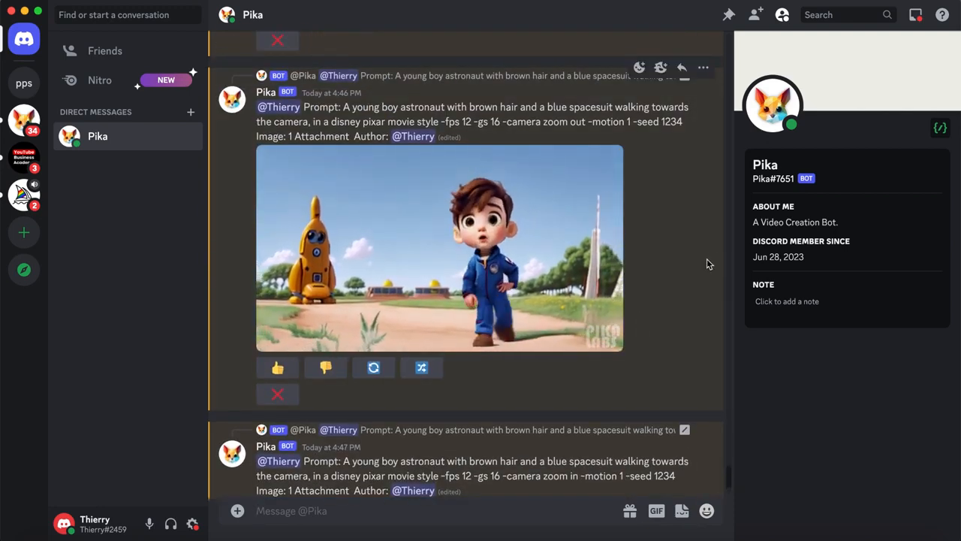
pyautogui.scroll(-4, 706, 264)
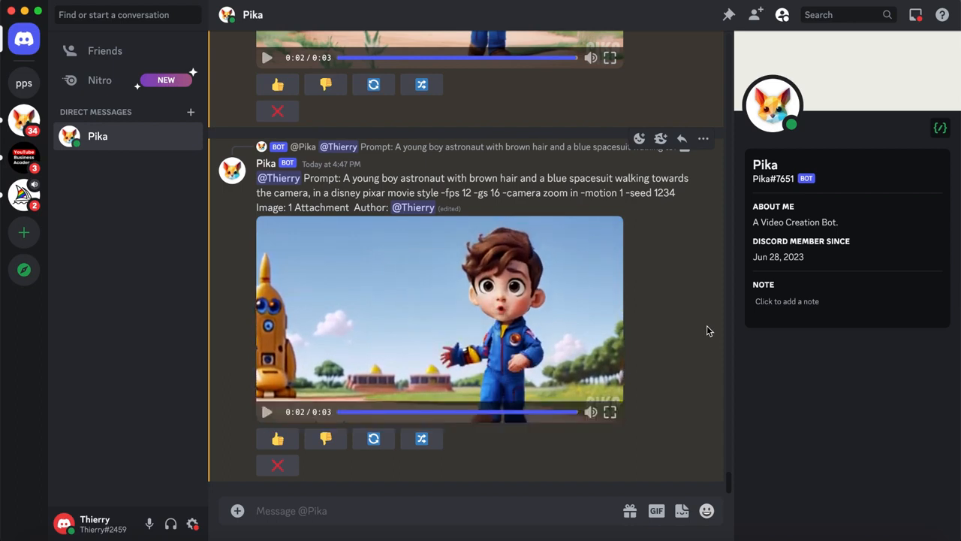
pyautogui.scroll(4, 707, 331)
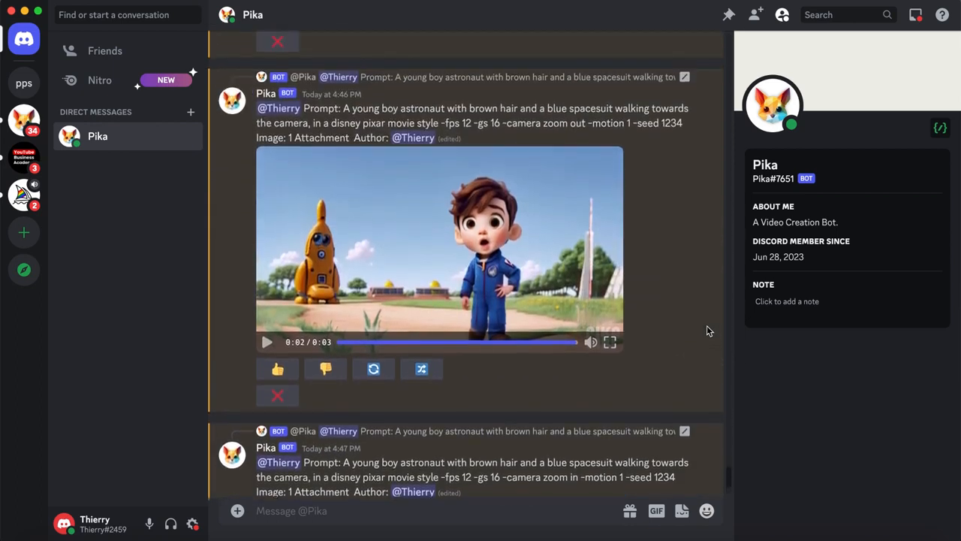
pyautogui.click(266, 344)
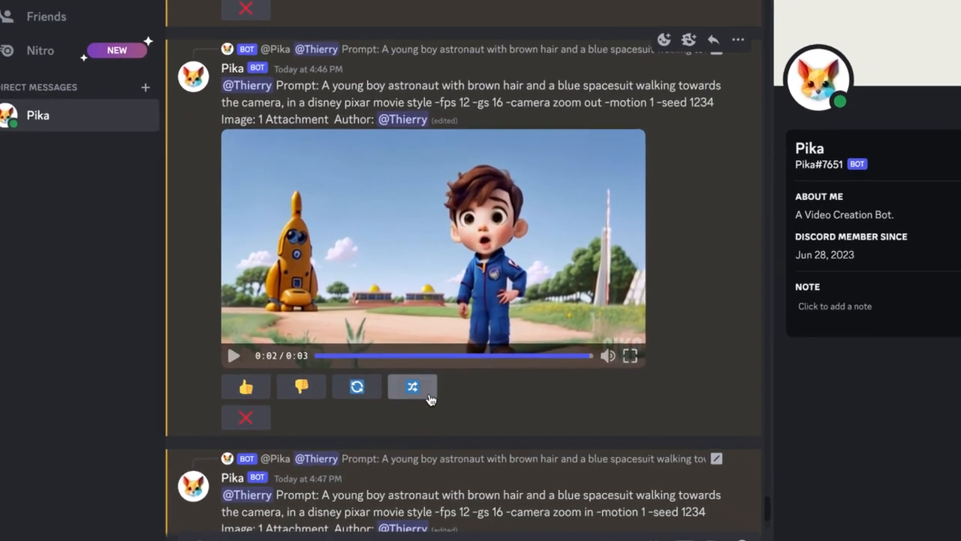
# - Open the zoom out video's prompt for a remix and insert -neg "distortion, adding limbs, waving arms, deforming body" before -fps
pyautogui.click(427, 375)
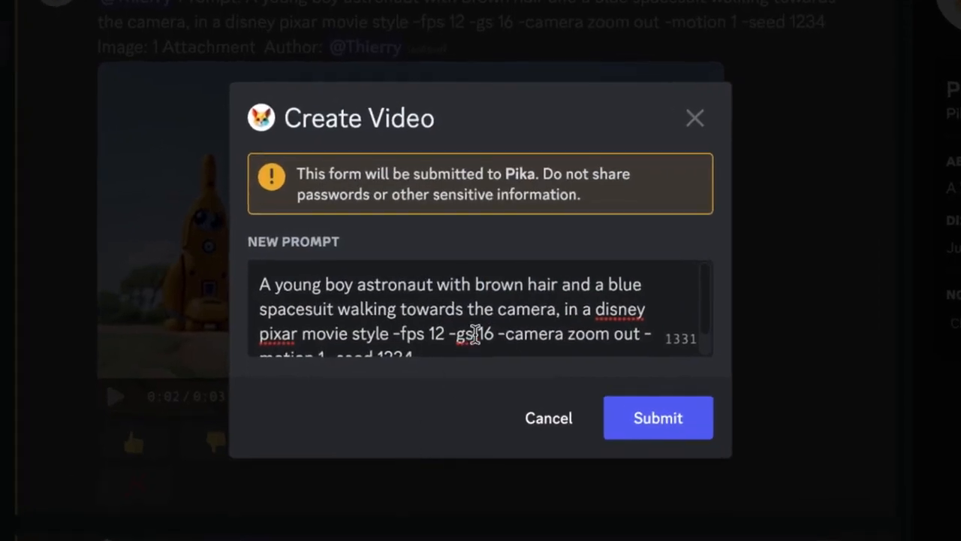
pyautogui.scroll(-1, 496, 315)
pyautogui.scroll(1, 498, 321)
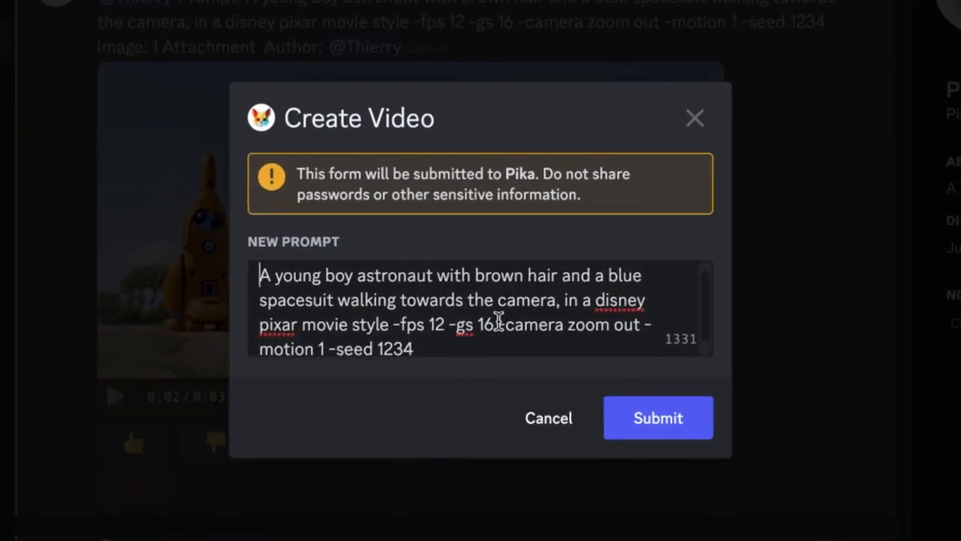
pyautogui.click(388, 325)
pyautogui.write('-neg')
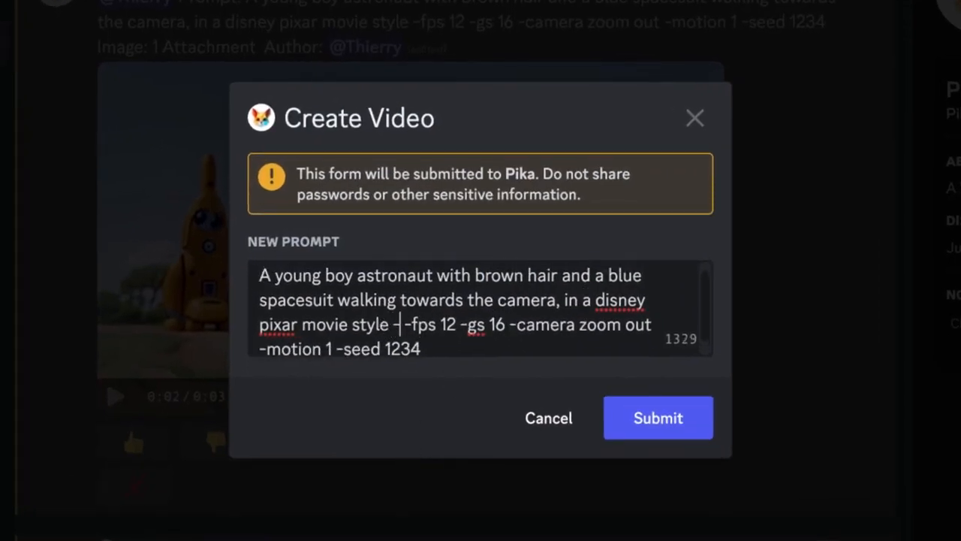
pyautogui.write(' "distortion, ')
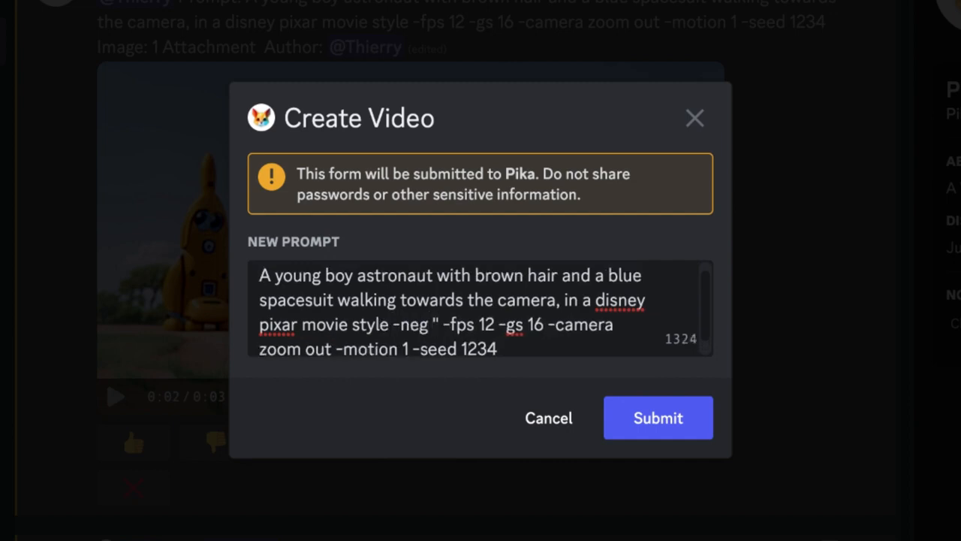
pyautogui.write('adding limbs, waving ')
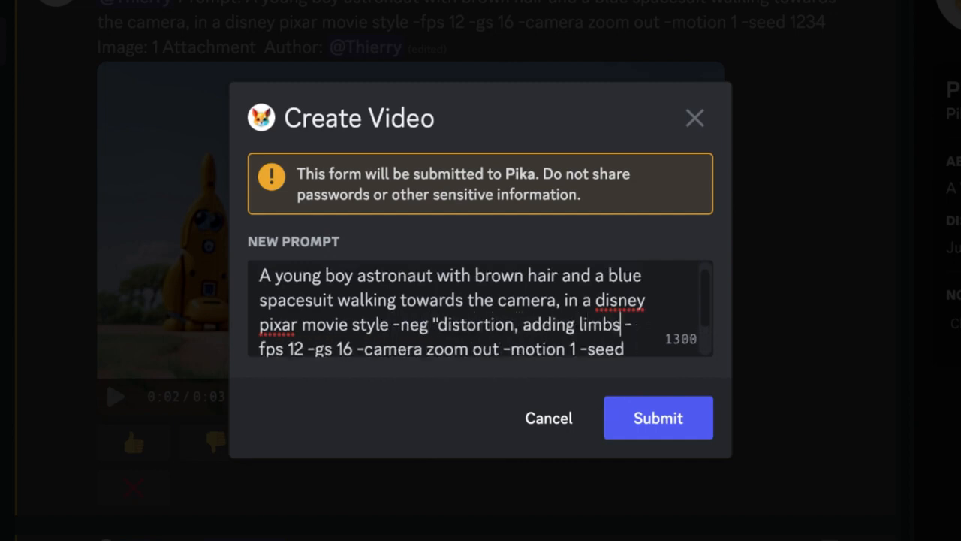
pyautogui.write('arms, deforming ')
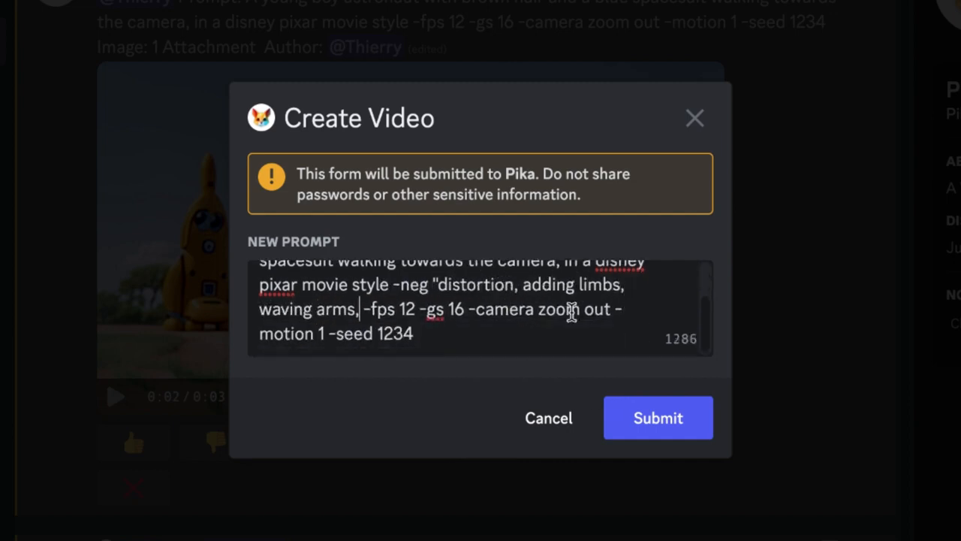
pyautogui.write('body"')
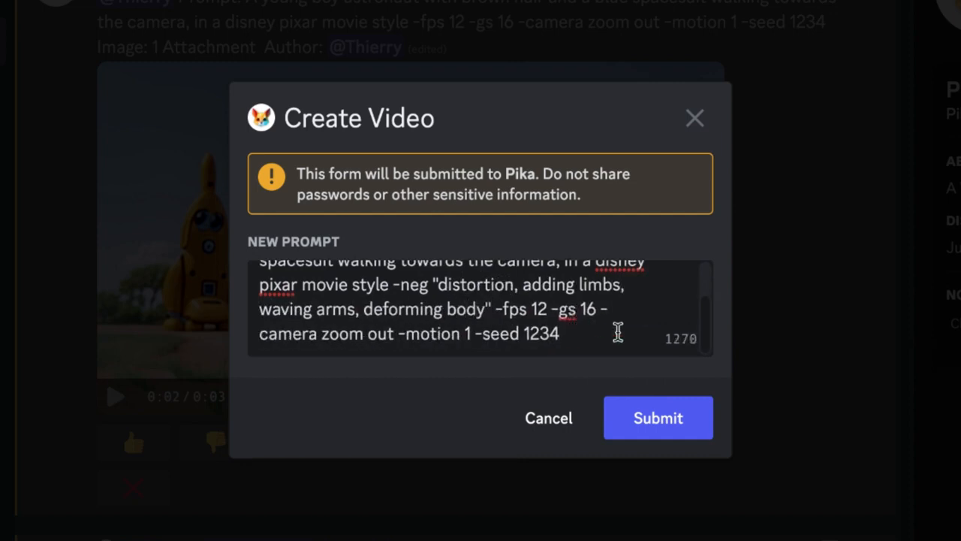
# - Set -gs to 18 in the remix prompt and submit it
pyautogui.click(595, 309)
pyautogui.press('BackSpace')
pyautogui.press('BackSpace')
pyautogui.write('18')
pyautogui.click(661, 424)
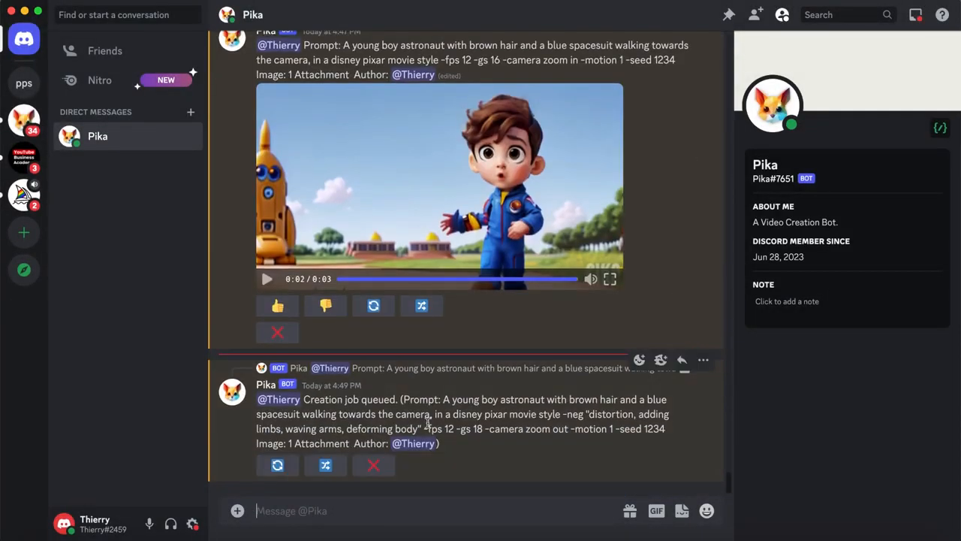
# - Remix the video being generated with -gs 18, and play back its finished clip
pyautogui.click(325, 465)
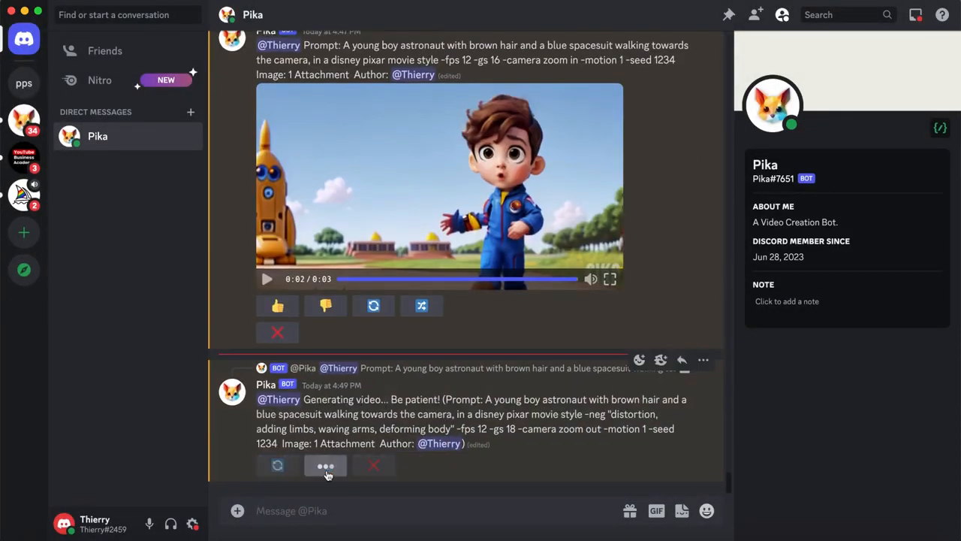
pyautogui.scroll(-2, 490, 307)
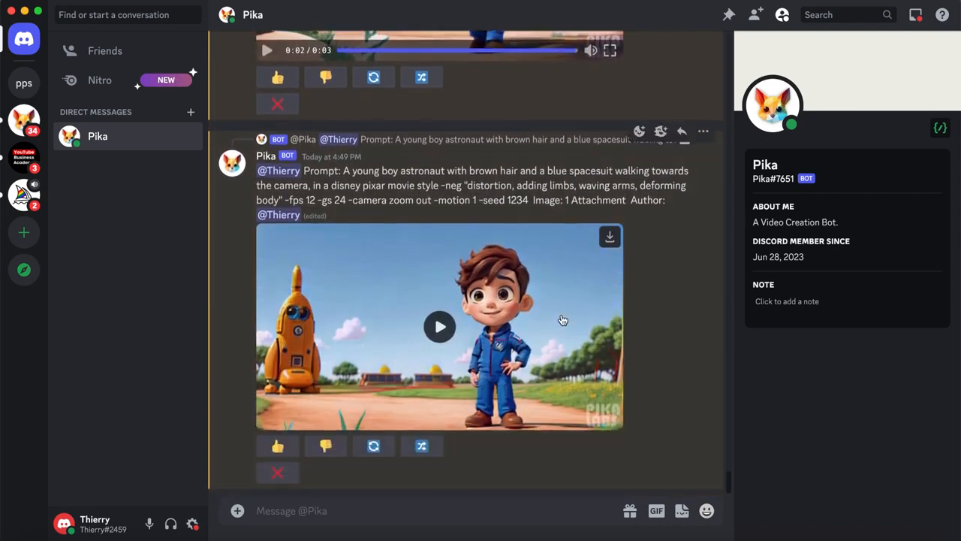
pyautogui.click(563, 320)
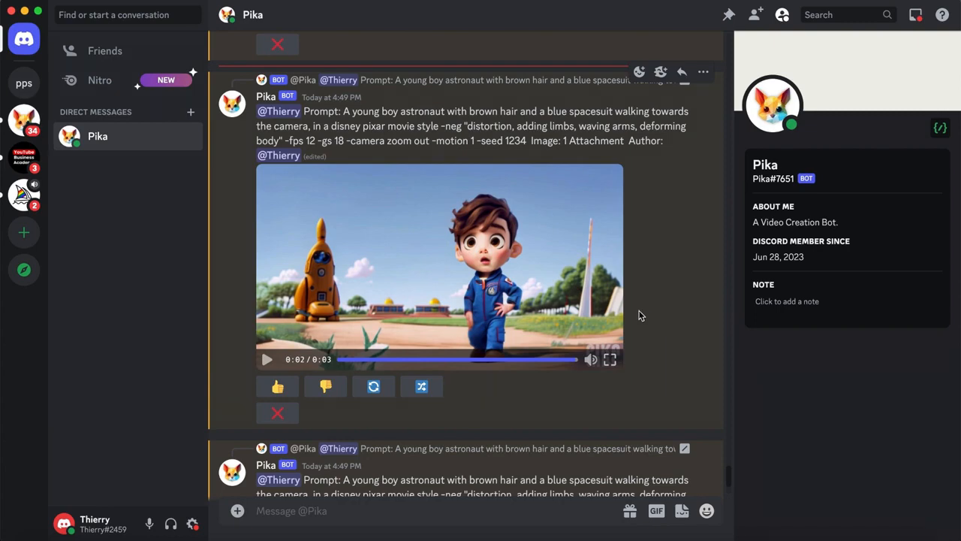
# - Remix the -gs 18 video with -gs set to 10 and another term after "deforming body" in the negative prompt
pyautogui.click(420, 389)
pyautogui.scroll(-2, 517, 289)
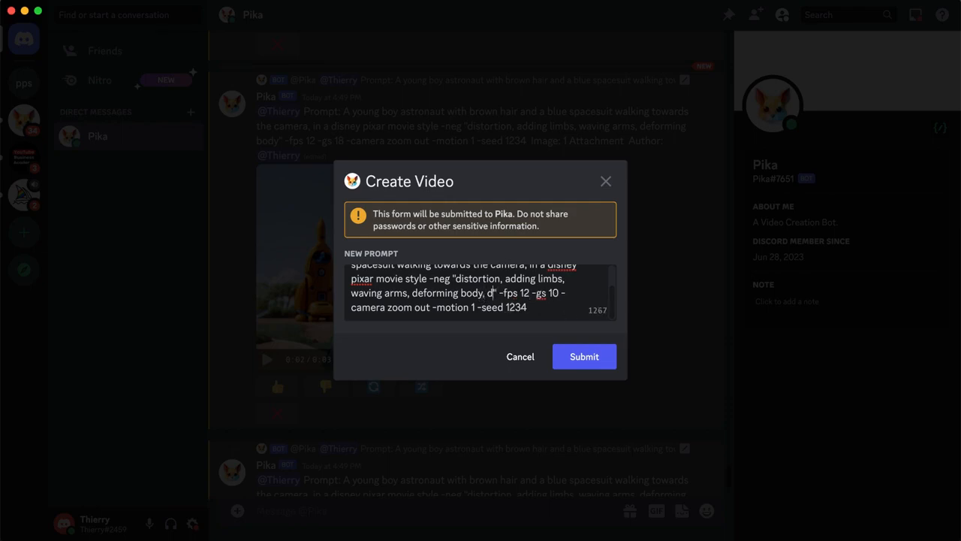
pyautogui.write('e')
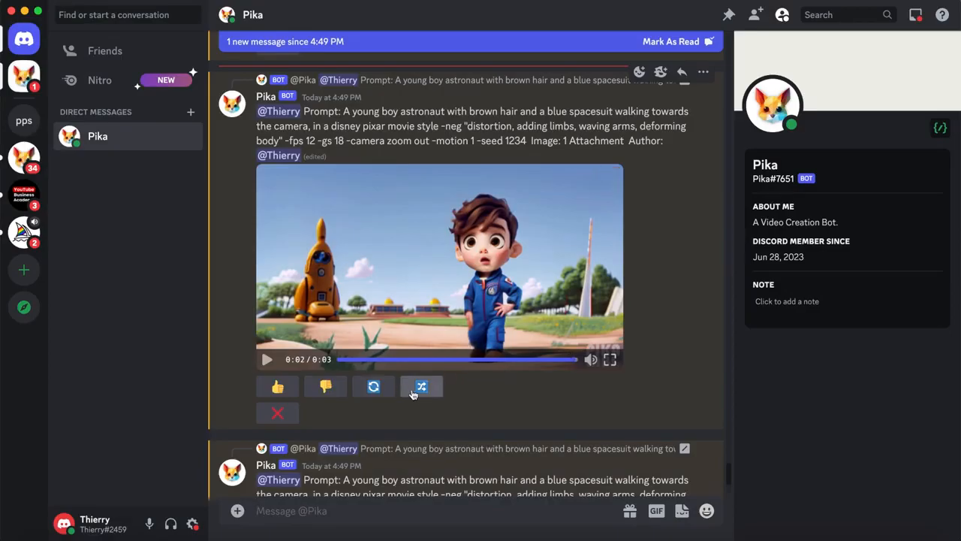
# - Remix the -gs 18 zoom out video with -motion set to 0
pyautogui.click(417, 386)
pyautogui.scroll(-2, 533, 306)
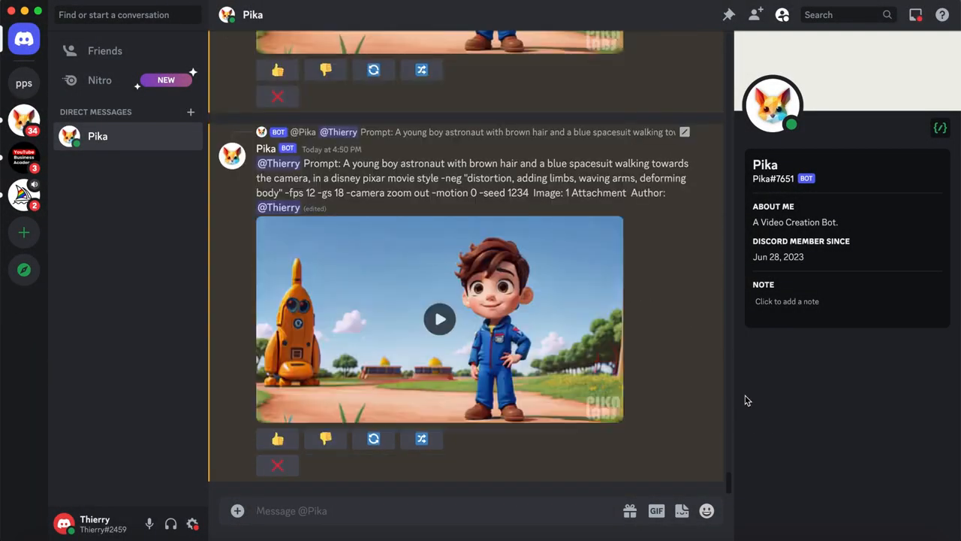
# - Play back the -gs 10 clip and the -motion 0 clip to compare their motion and distortion
pyautogui.scroll(4, 625, 254)
pyautogui.click(451, 211)
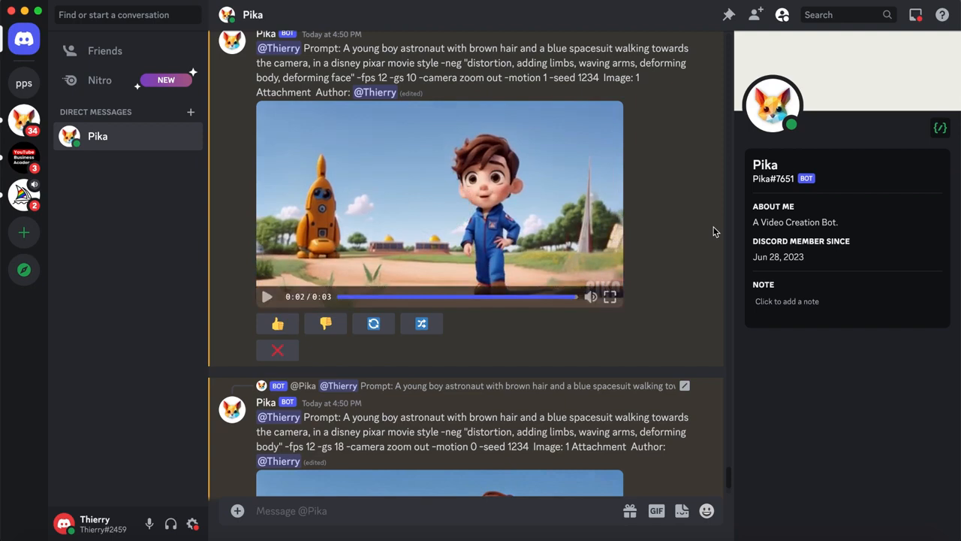
pyautogui.scroll(-3, 715, 231)
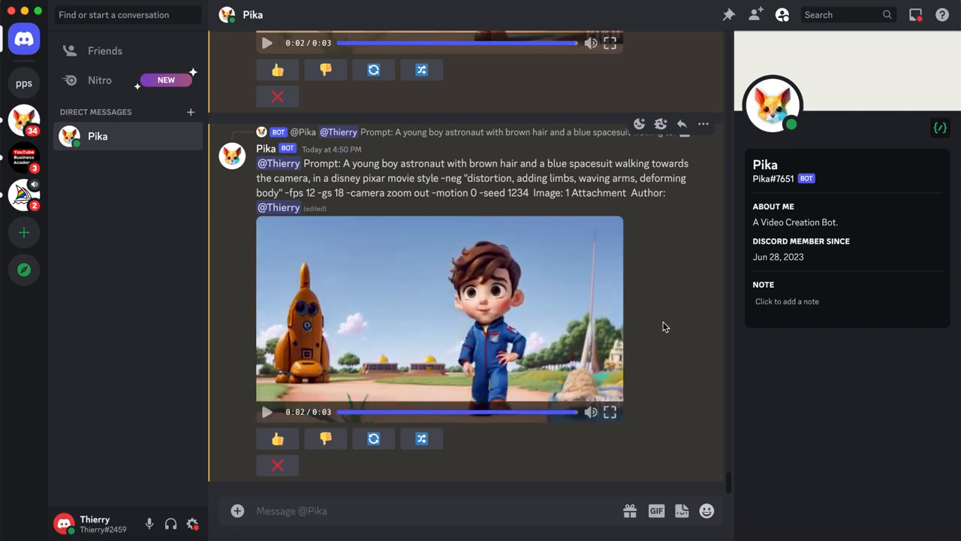
pyautogui.scroll(1, 664, 327)
pyautogui.scroll(5, 664, 327)
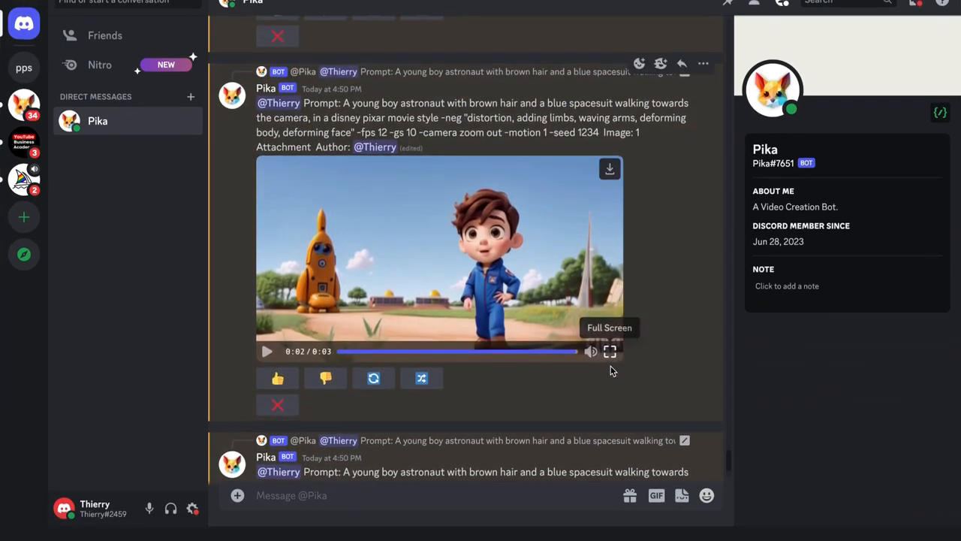
# - View the -gs 10 zoom out clip in full screen and download it
pyautogui.click(609, 367)
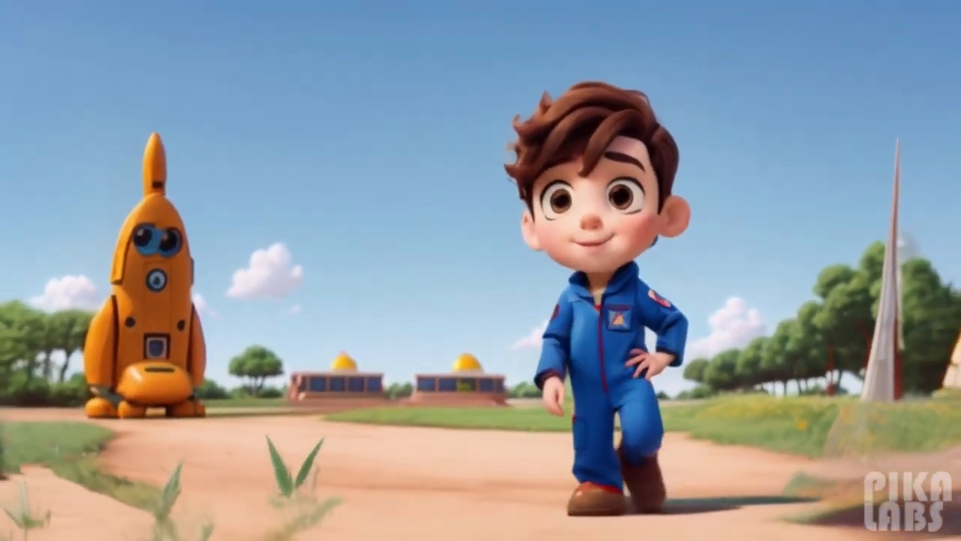
pyautogui.press('Escape')
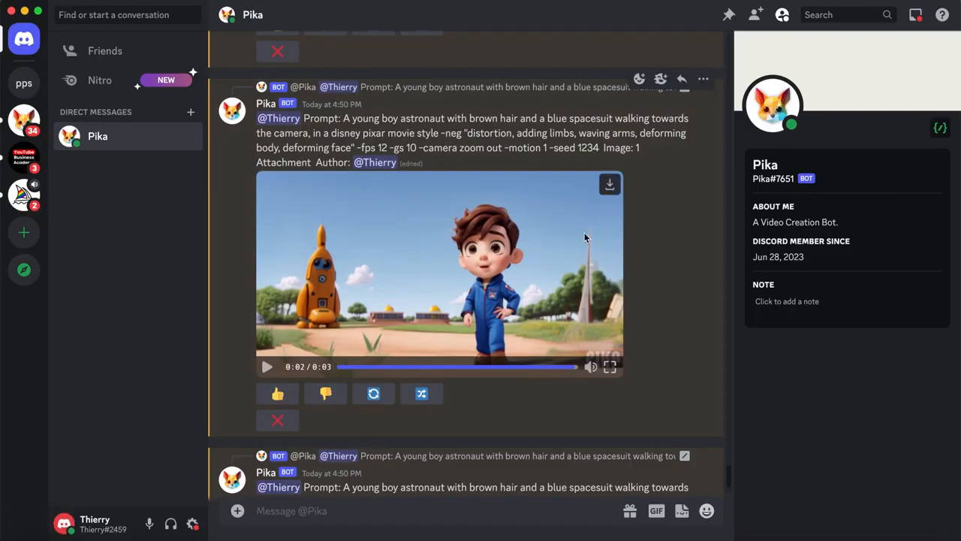
pyautogui.click(609, 186)
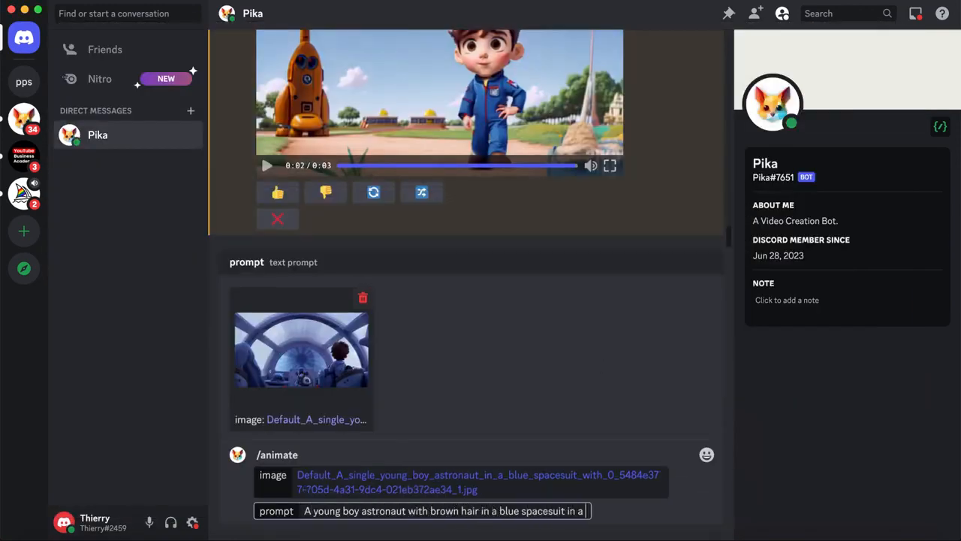
# - Complete the animate prompt for the spaceship cockpit image, beginning "A young boy astronaut with brown hair in a blue spacesuit"
pyautogui.write('in a spacecraft going into hyperspace, in a disney pixar movie style')
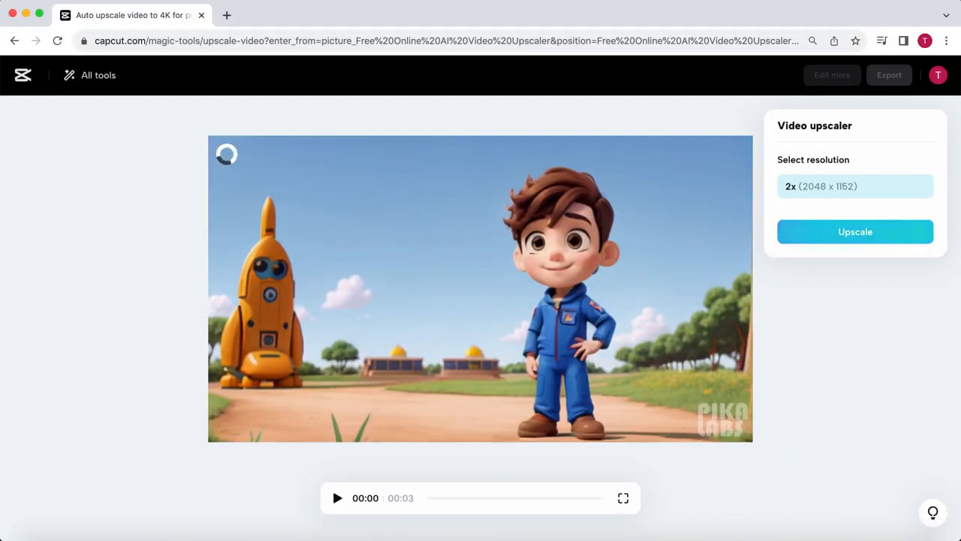
# - Switch to CapCut's online video upscaler and upscale the boy astronaut clip at 2x (2048 x 1152)
pyautogui.click(846, 239)
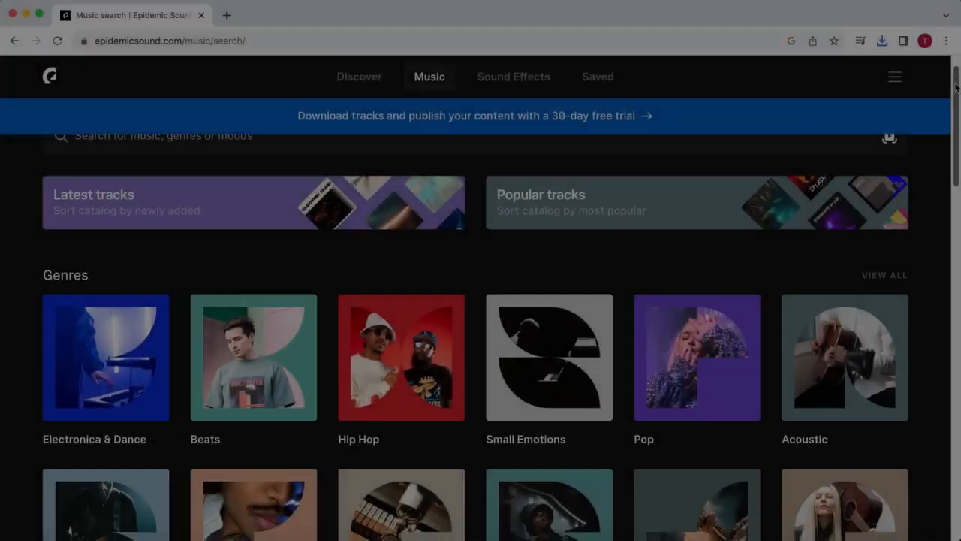
# - Browse the music genres and themed playlists on Epidemic Sound, followed by its sound effects catalogue
pyautogui.scroll(-5, 481, 301)
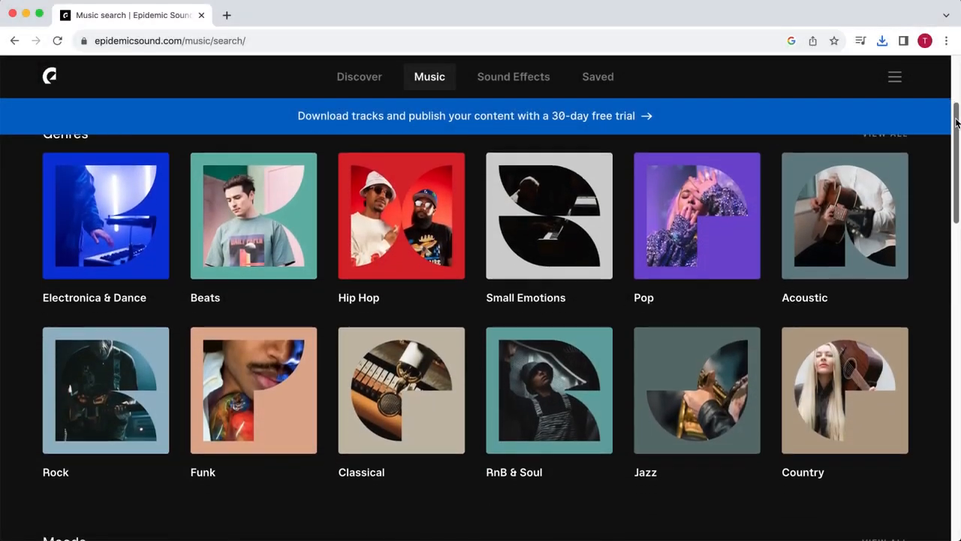
pyautogui.scroll(-10, 481, 300)
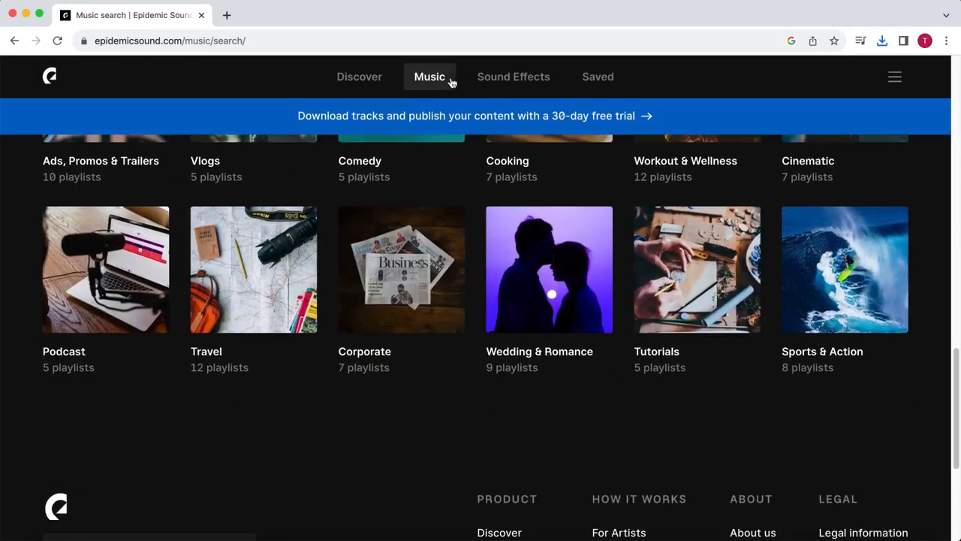
pyautogui.click(513, 77)
pyautogui.moveTo(957, 97); pyautogui.dragTo(923, 365)
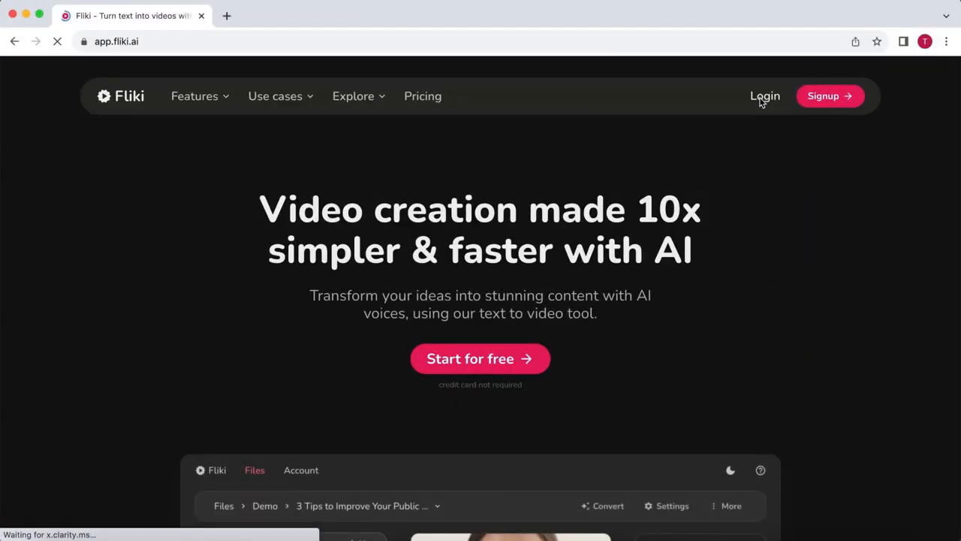
# - Log in to Fliki and create an empty English (United States) video file named "Disney trailer voiceover"
pyautogui.click(760, 98)
pyautogui.click(759, 113)
pyautogui.write('Disney trailer voiceover')
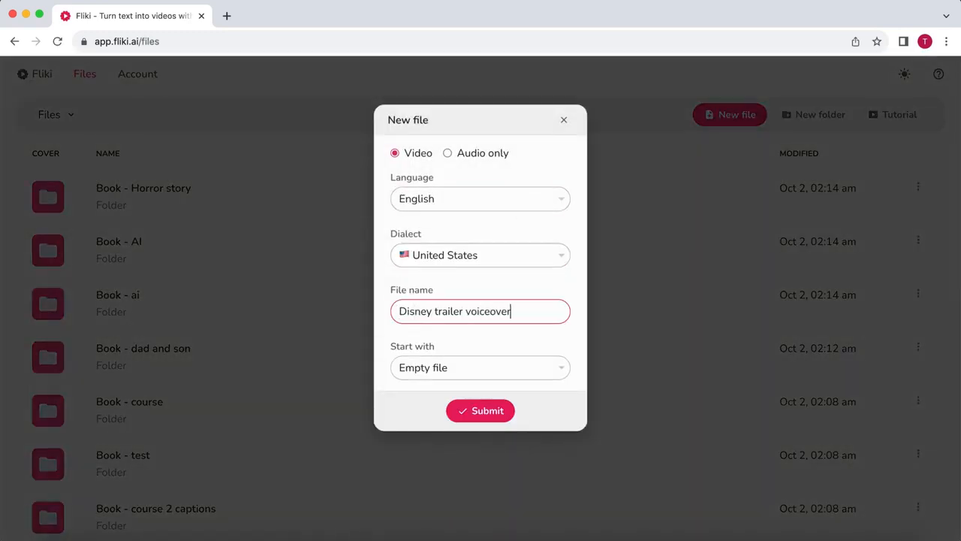
pyautogui.click(470, 411)
# - Fill Scene 1's voiceover with the trailer script beginning "In a universe where dreams take flight. One ordinary astronaut."
pyautogui.click(326, 350)
pyautogui.write('In a universe where dreams take flight. One ordinary astronaut. Will embark on an extraordinary journey. To discover the magic beyond our world. Get ready to take off. Stellar Dreams. Coming soon to a galaxy near you.')
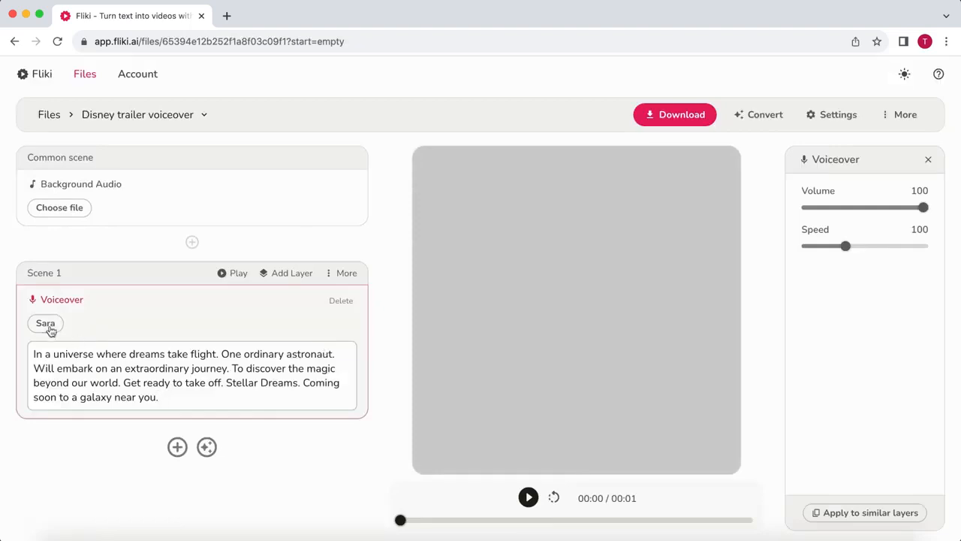
# - Change the voiceover's voice to the ultra realistic voice Joe and download the file
pyautogui.click(47, 324)
pyautogui.scroll(-2, 533, 304)
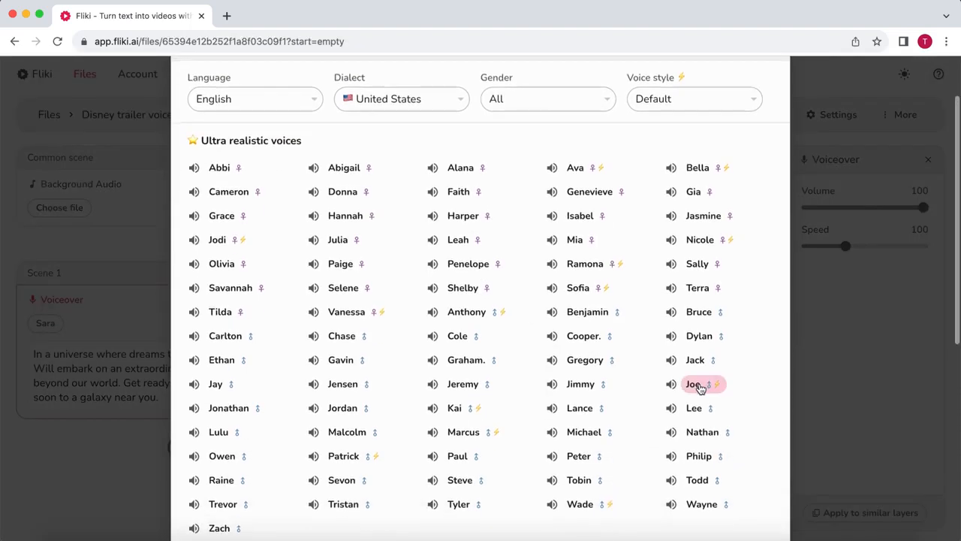
pyautogui.scroll(-5, 698, 386)
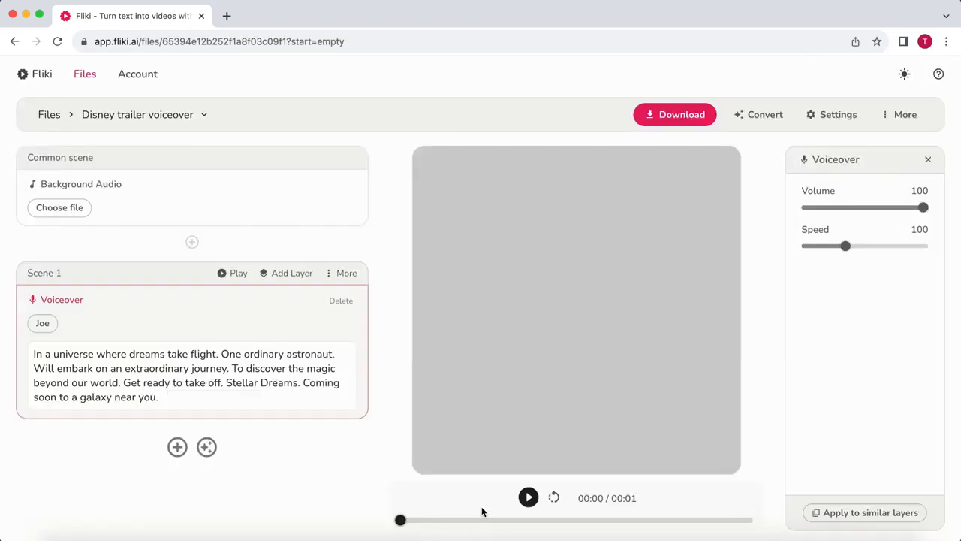
pyautogui.click(673, 117)
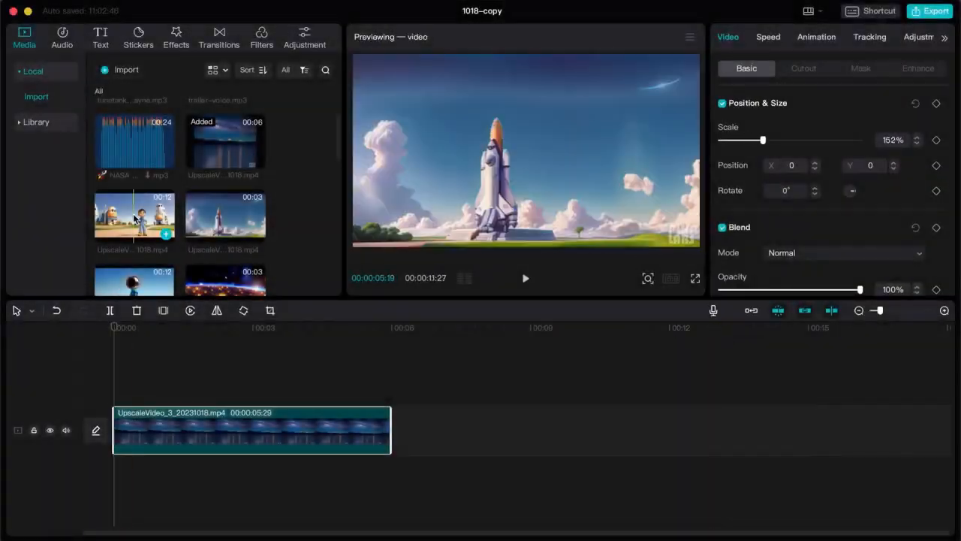
# - Switch to the CapCut desktop editor and add the rocket launch and boy astronaut clips after the night lake clip
pyautogui.moveTo(225, 218); pyautogui.dragTo(398, 430)
pyautogui.moveTo(135, 218)
pyautogui.mouseDown()
pyautogui.moveTo(532, 388)
pyautogui.moveTo(535, 430)
pyautogui.mouseUp()
pyautogui.scroll(-10, 180, 233)
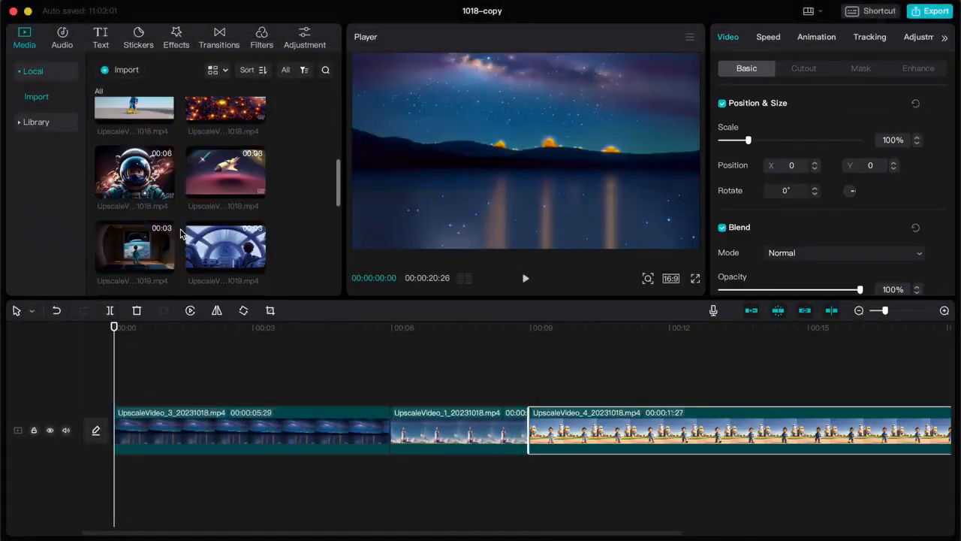
# - Add the broken-silence music and the trailer-voice audio as separate tracks beneath the video clips
pyautogui.scroll(10, 230, 205)
pyautogui.moveTo(135, 133); pyautogui.dragTo(116, 475)
pyautogui.moveTo(225, 135); pyautogui.dragTo(113, 508)
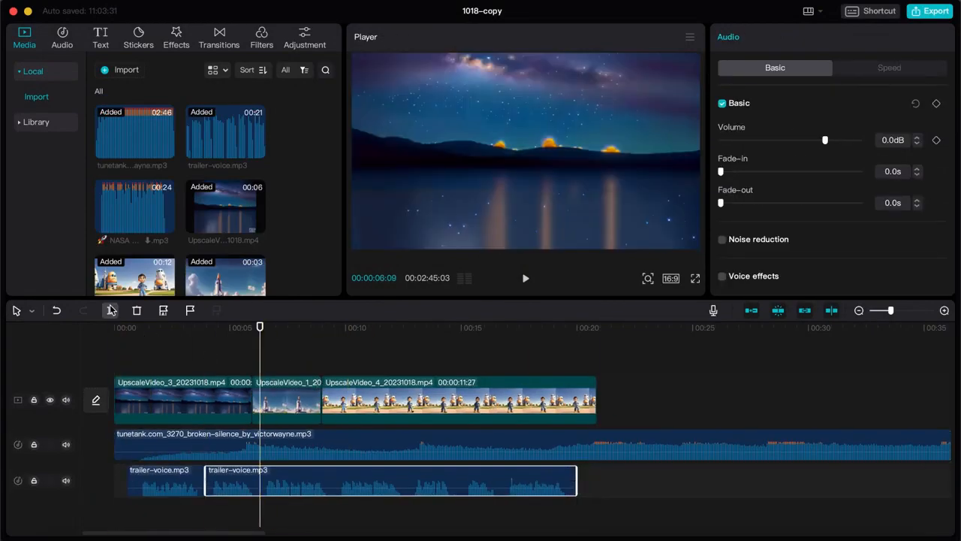
# - Split the trailer-voice track at its remaining pauses and space the segments apart along the timeline
pyautogui.click(410, 478)
pyautogui.click(458, 480)
pyautogui.click(503, 481)
pyautogui.press('a')
pyautogui.moveTo(539, 482); pyautogui.dragTo(597, 482)
pyautogui.moveTo(369, 487); pyautogui.dragTo(393, 487)
# - Shorten the boy astronaut clip and add the space shuttle clip UpscaleVideo_9 after it, trimmed to end at about 18 seconds
pyautogui.moveTo(595, 405); pyautogui.dragTo(416, 406)
pyautogui.scroll(-5, 195, 215)
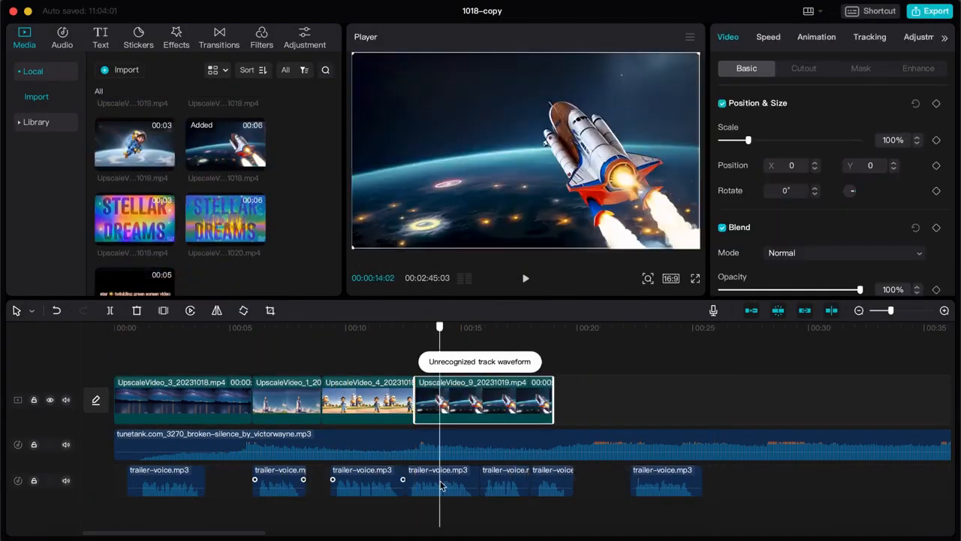
pyautogui.moveTo(667, 481); pyautogui.dragTo(729, 481)
pyautogui.moveTo(553, 405); pyautogui.dragTo(530, 406)
# - Add the astronaut helmet clip trimmed to end at about 22 seconds, and move the last two voice segments to about 00:39
pyautogui.scroll(5, 225, 213)
pyautogui.moveTo(135, 137); pyautogui.dragTo(534, 402)
pyautogui.click(859, 310)
pyautogui.moveTo(748, 141); pyautogui.dragTo(753, 141)
pyautogui.moveTo(381, 406); pyautogui.dragTo(366, 405)
pyautogui.moveTo(367, 481); pyautogui.dragTo(583, 480)
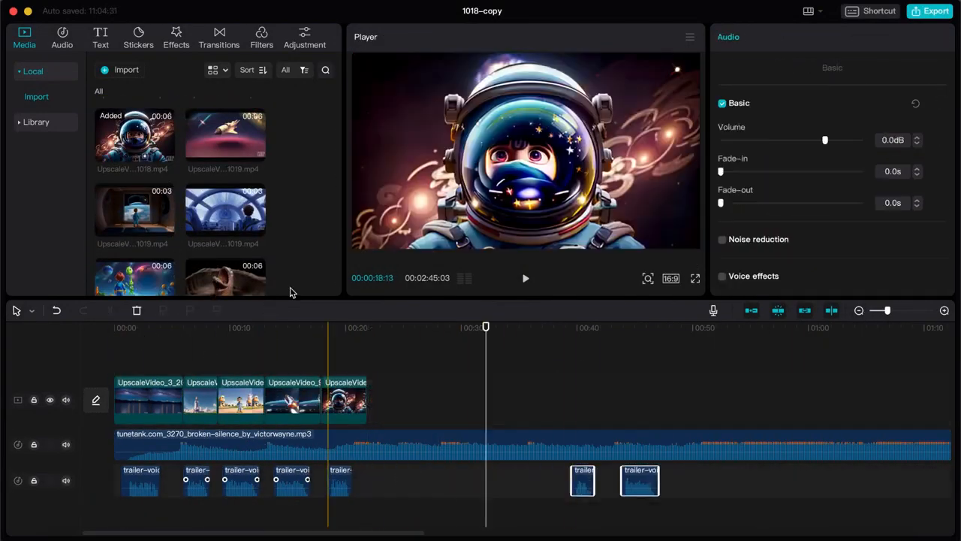
# - Append the spaceship cockpit, dark window room, colourful alien and rocket launch clips after the astronaut helmet clip
pyautogui.moveTo(225, 210); pyautogui.dragTo(384, 406)
pyautogui.moveTo(135, 211); pyautogui.dragTo(419, 406)
pyautogui.moveTo(135, 276); pyautogui.dragTo(470, 406)
pyautogui.scroll(5, 223, 210)
pyautogui.moveTo(225, 199); pyautogui.dragTo(523, 406)
# - Turn off the main track magnet and place the Stellar Dreams title clip after a gap behind the last clip
pyautogui.scroll(-10, 183, 210)
pyautogui.click(751, 310)
pyautogui.moveTo(225, 208); pyautogui.dragTo(614, 405)
# - Add transitions at the cuts between the first four clips, and move the Stellar Dreams clip to start at about 00:38
pyautogui.click(220, 37)
pyautogui.moveTo(266, 150)
pyautogui.mouseDown()
pyautogui.moveTo(183, 400)
pyautogui.moveTo(218, 400)
pyautogui.mouseUp()
pyautogui.moveTo(265, 150); pyautogui.dragTo(265, 399)
pyautogui.moveTo(614, 406); pyautogui.dragTo(594, 405)
# - Cut the music track off at 00:00:49:13 and give it an 8.2 s fade-out
pyautogui.click(685, 444)
pyautogui.moveTo(683, 444); pyautogui.dragTo(591, 444)
# - Add the NASA audio file to the timeline on its own track below the trailer voice
pyautogui.click(24, 37)
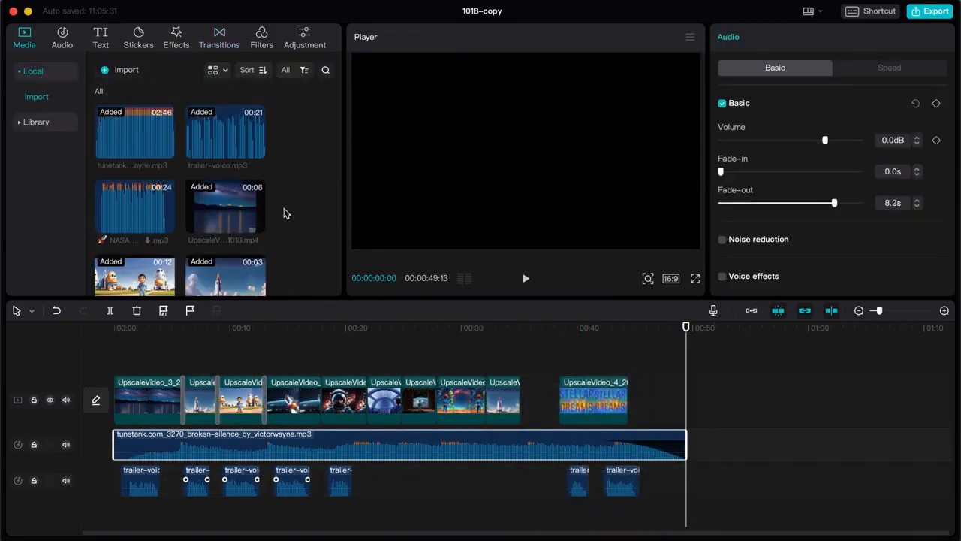
pyautogui.moveTo(135, 207); pyautogui.dragTo(315, 472)
pyautogui.moveTo(376, 472); pyautogui.dragTo(342, 510)
pyautogui.scroll(-5, 290, 200)
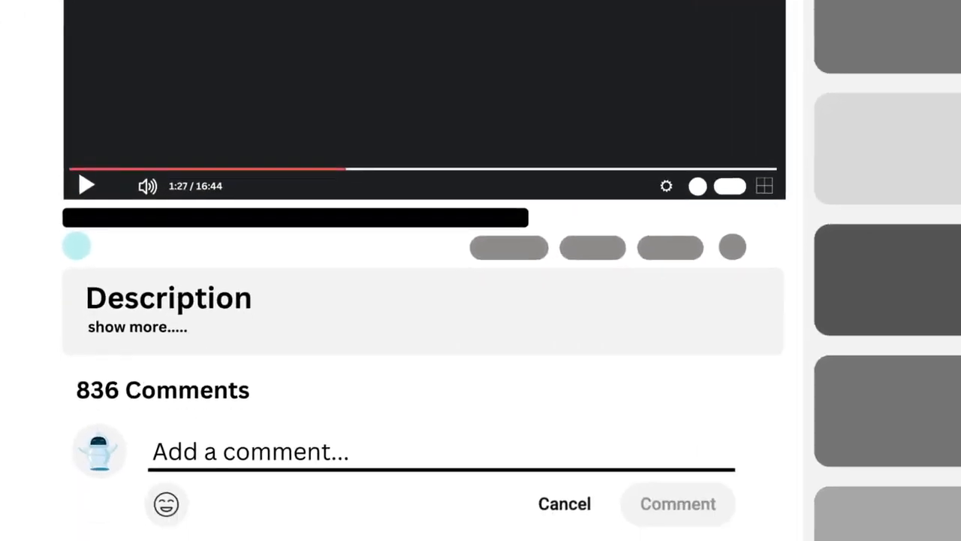